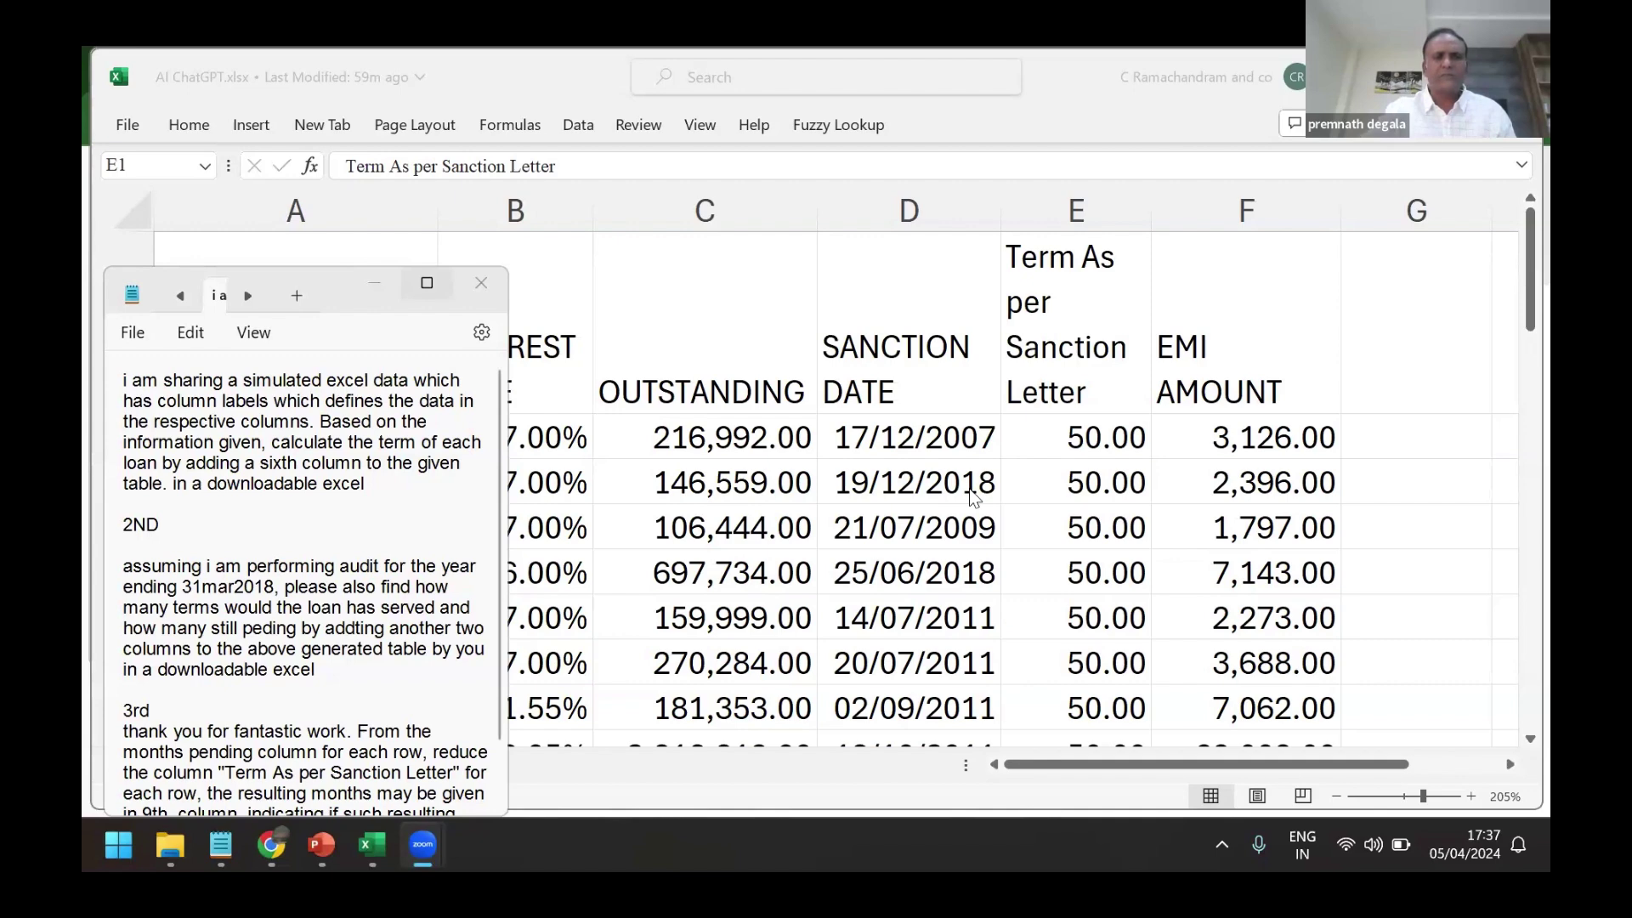
Bring the loan workbook forward, then maximize the Notepad window holding the three loan prompts.
key("alt+Tab")
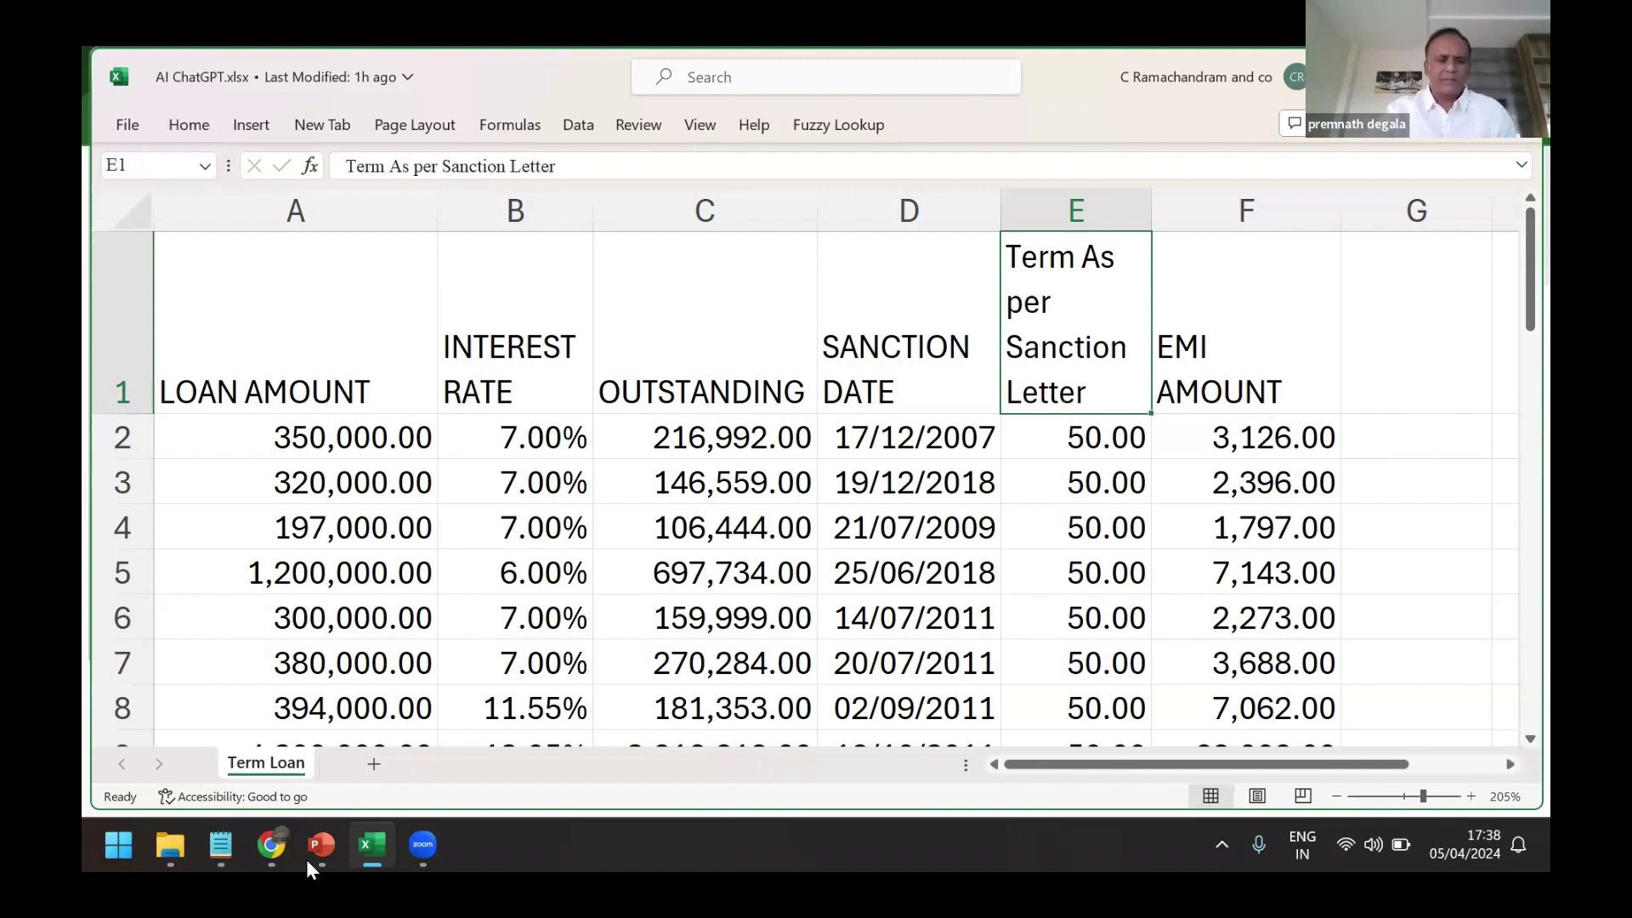
left_click(238, 840)
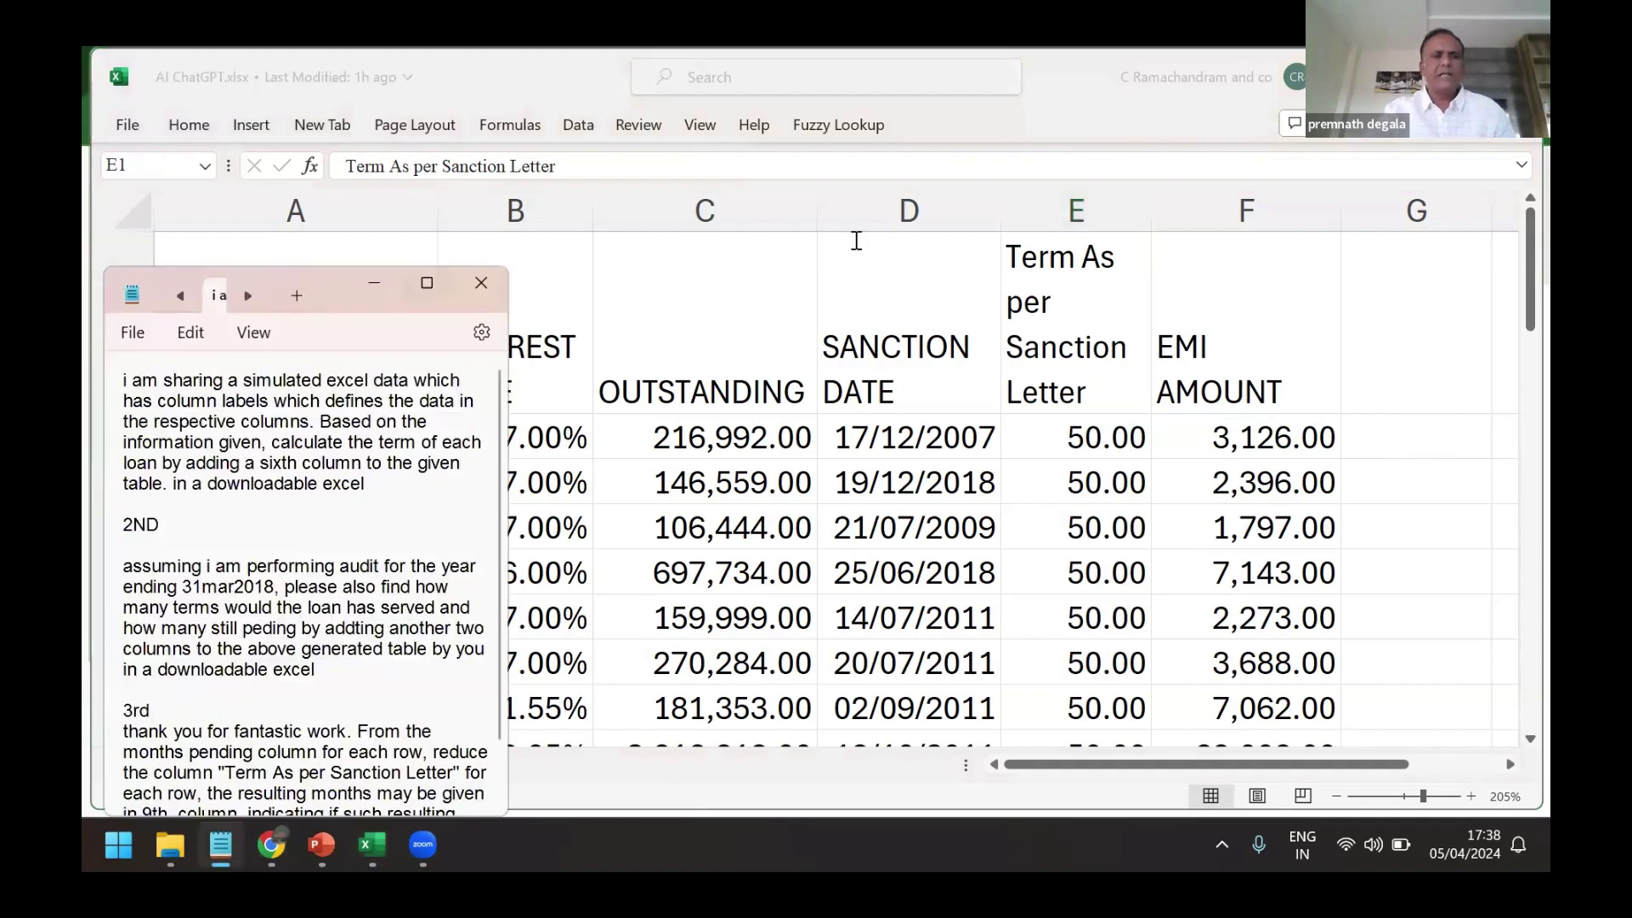
key("super+Up")
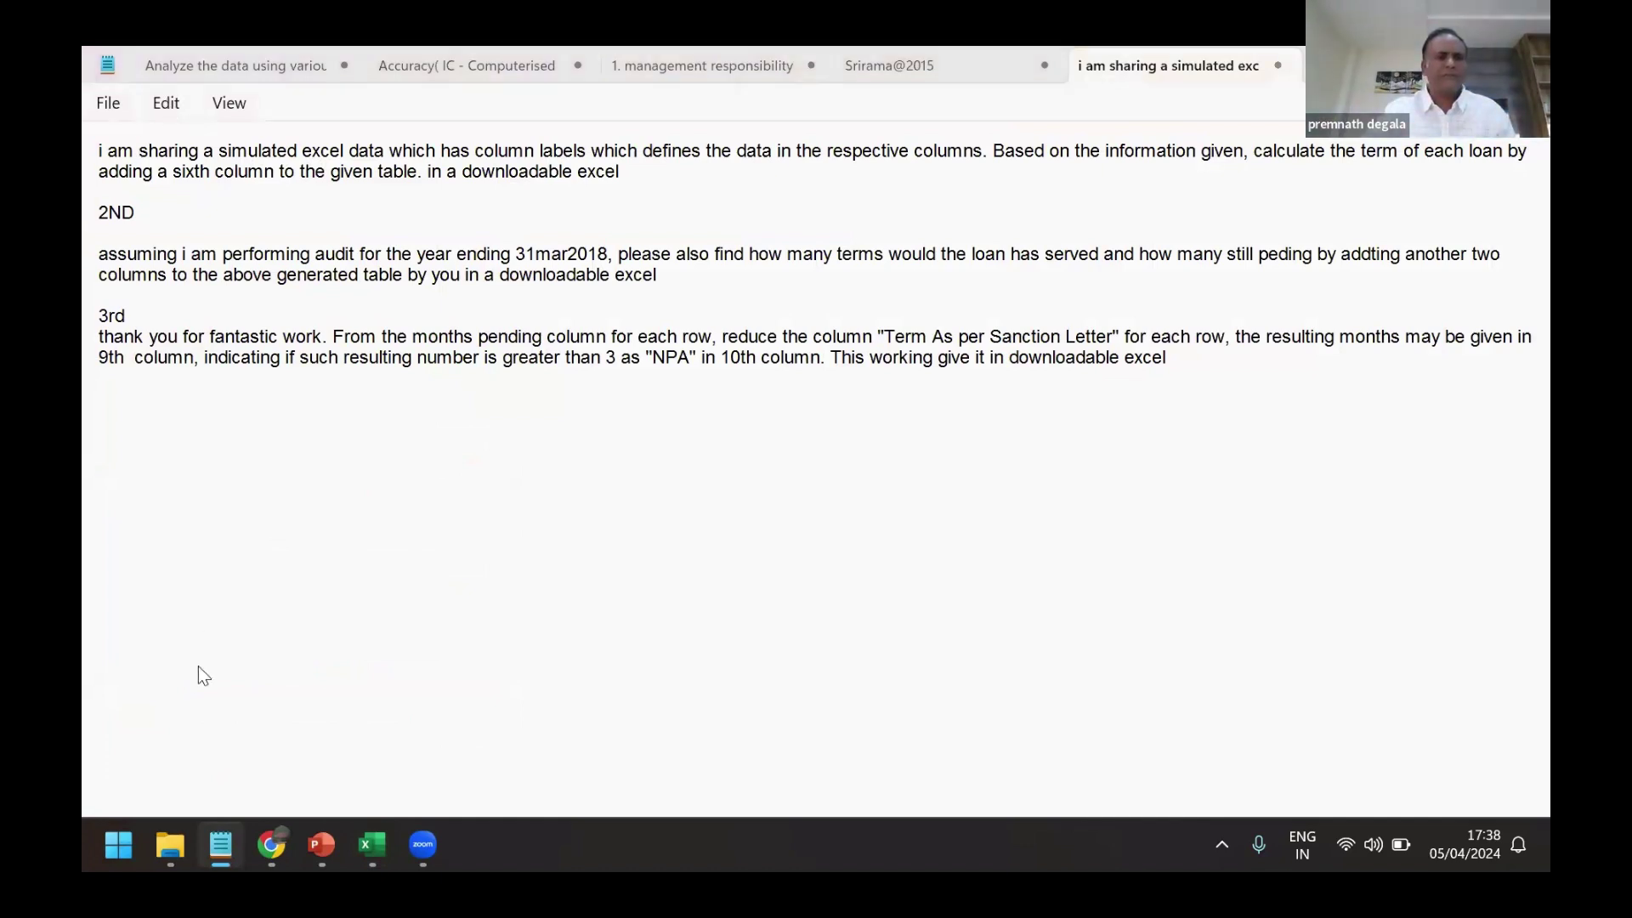
Set the Notepad display font size to 30.
key("alt+e")
key("Up")
key("Return")
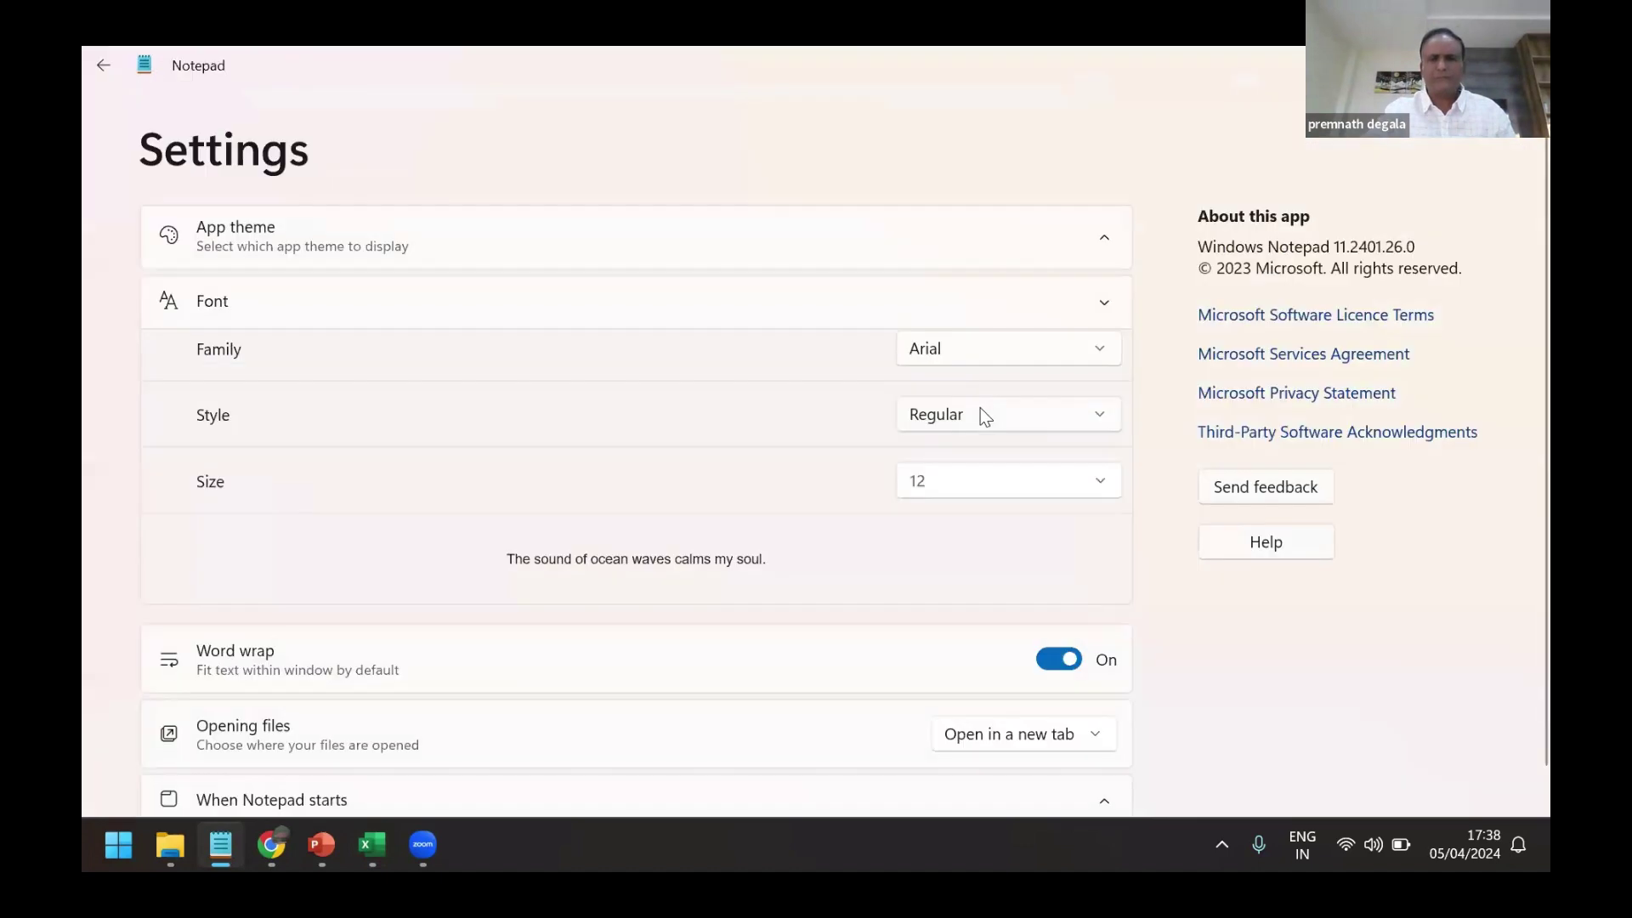
left_click(942, 485)
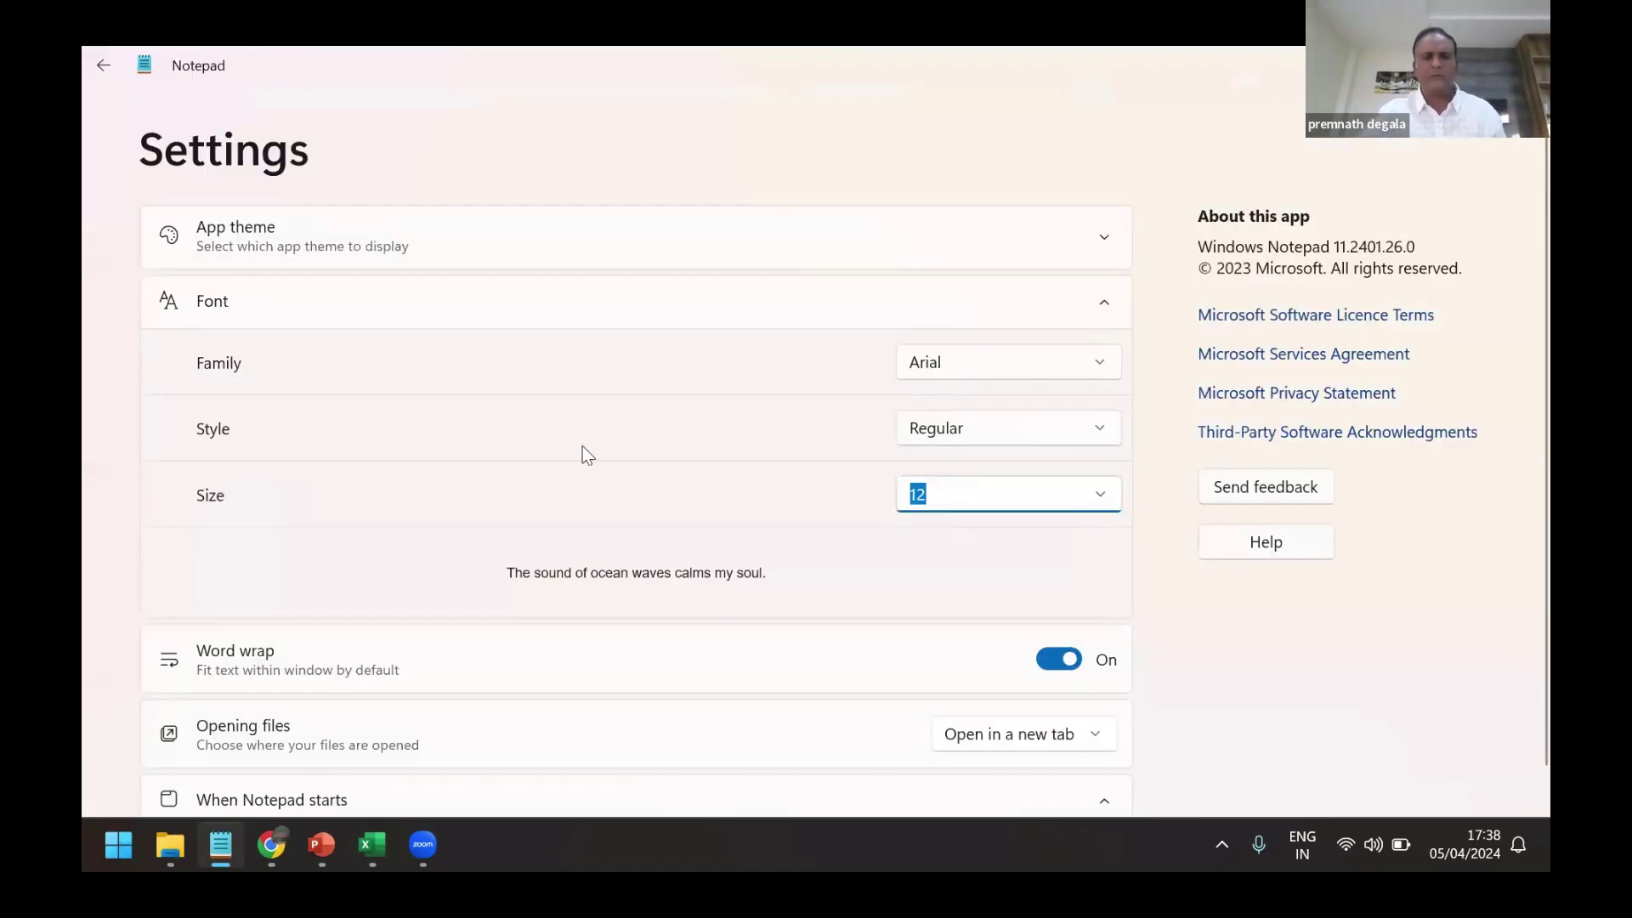
type("30")
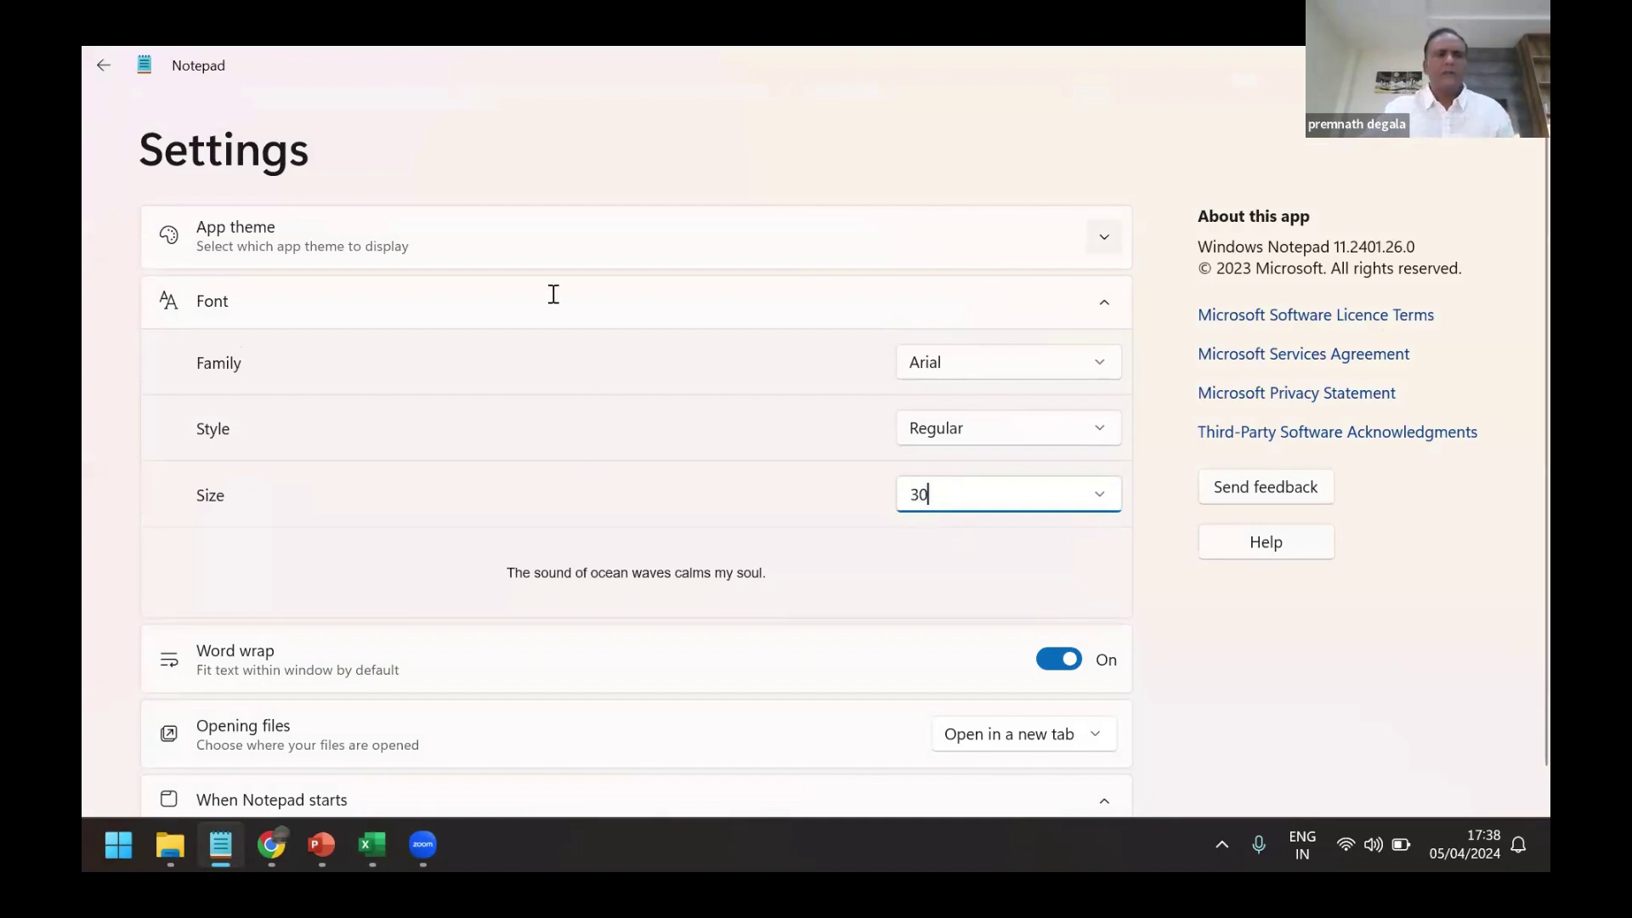
key("alt+Left")
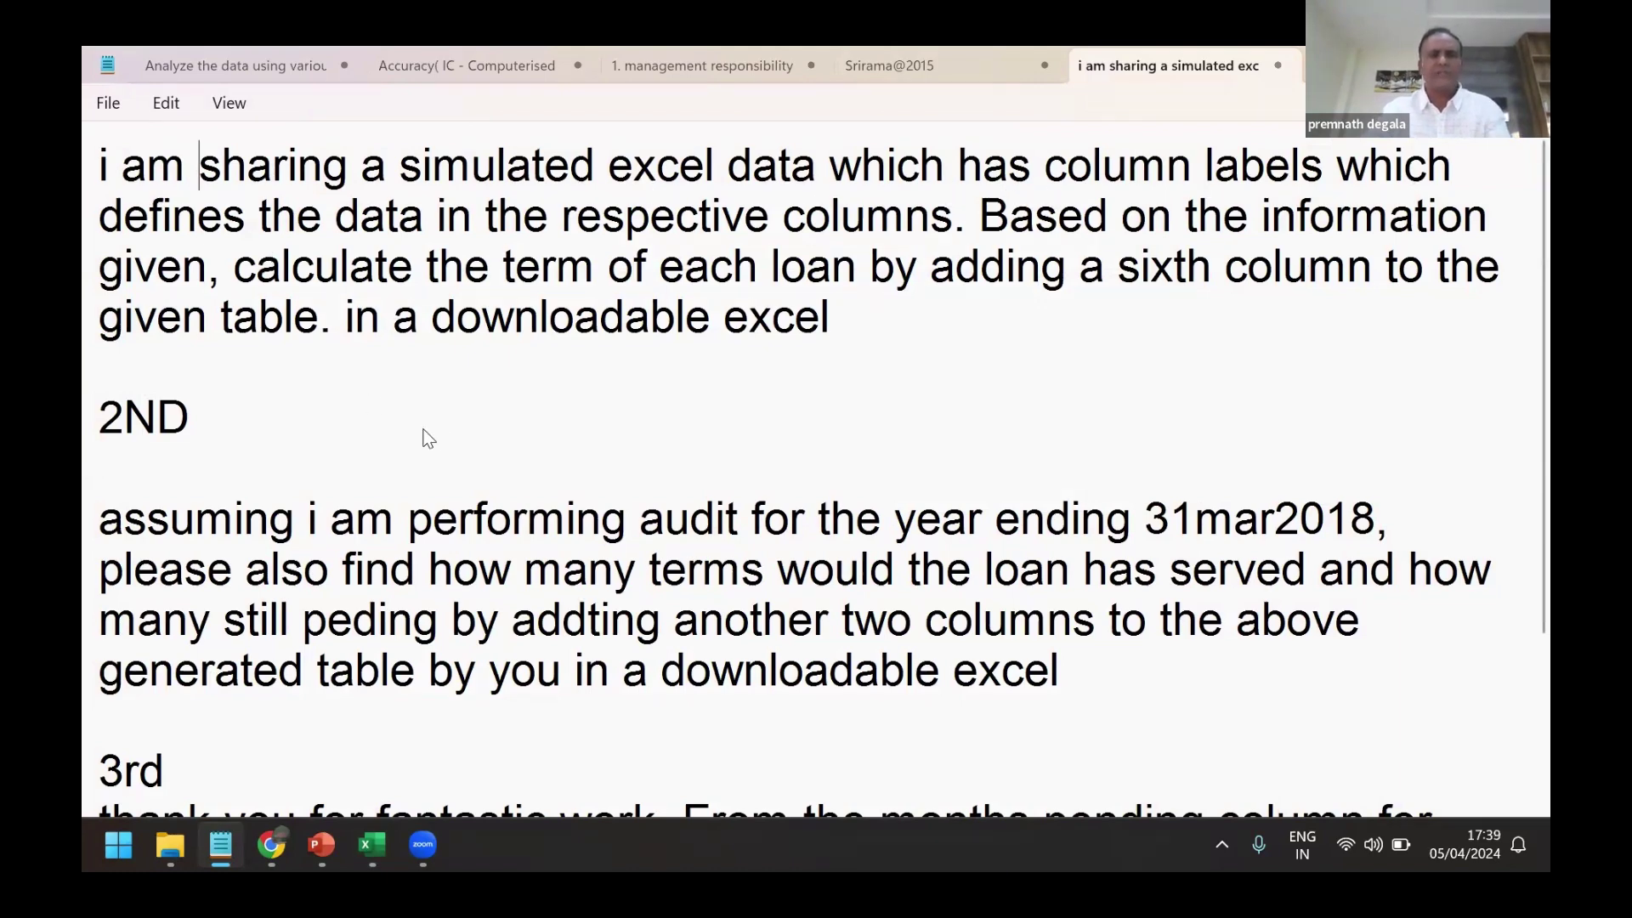
Switch between the Excel workbook and the Notepad prompts, moving on to the ChatGPT chat.
key("alt+Tab")
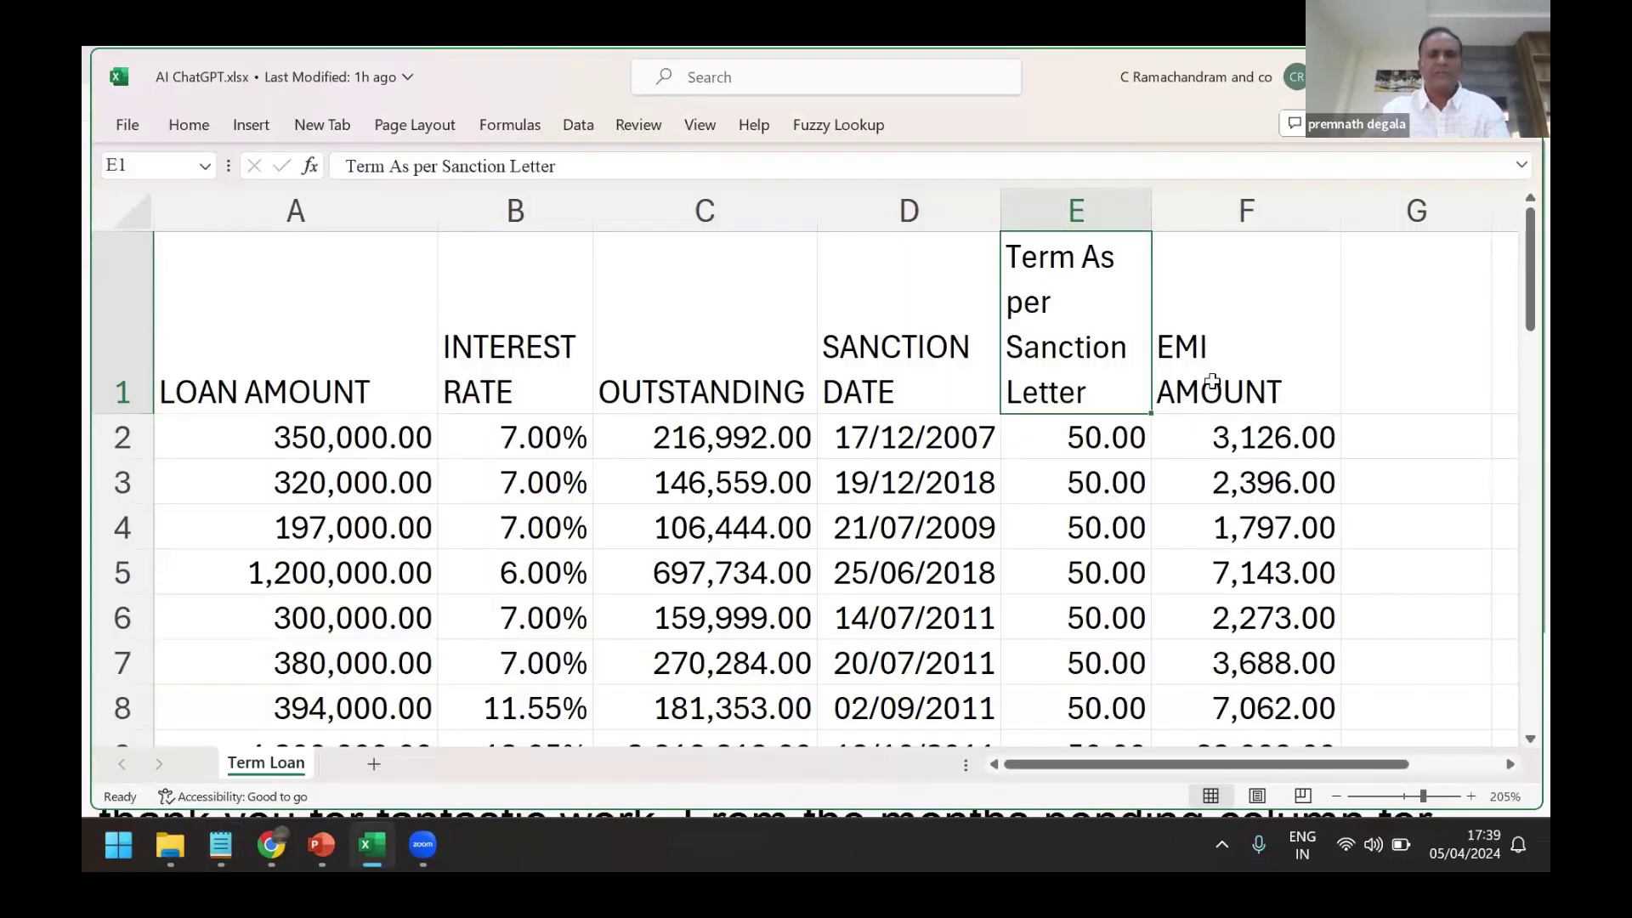
key("alt+Tab")
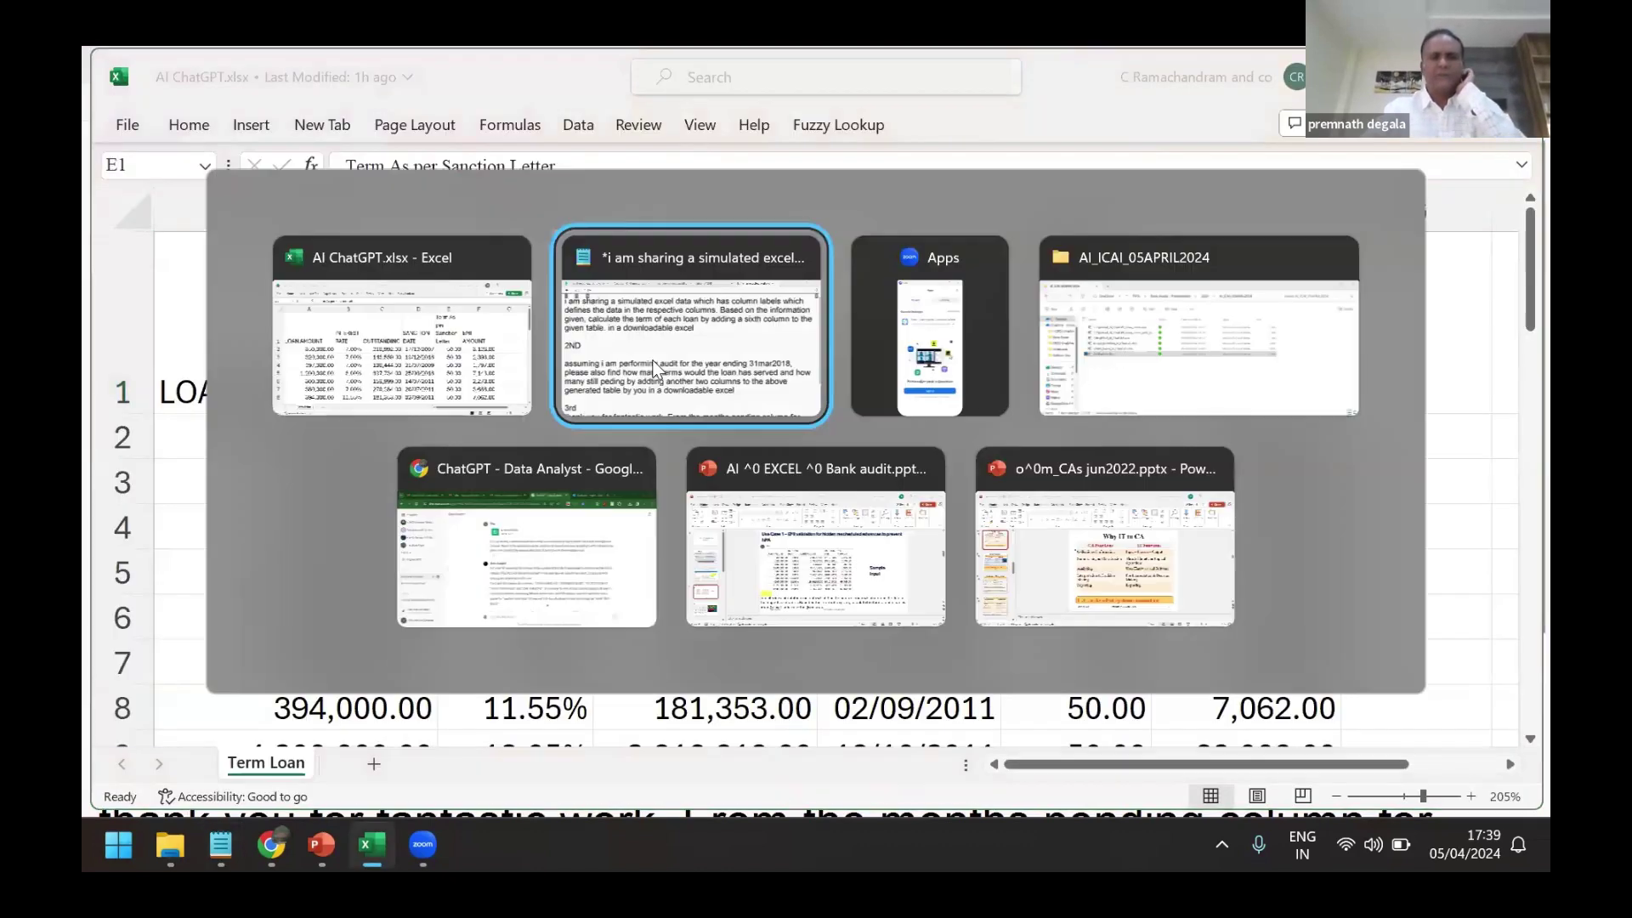
left_click(654, 367)
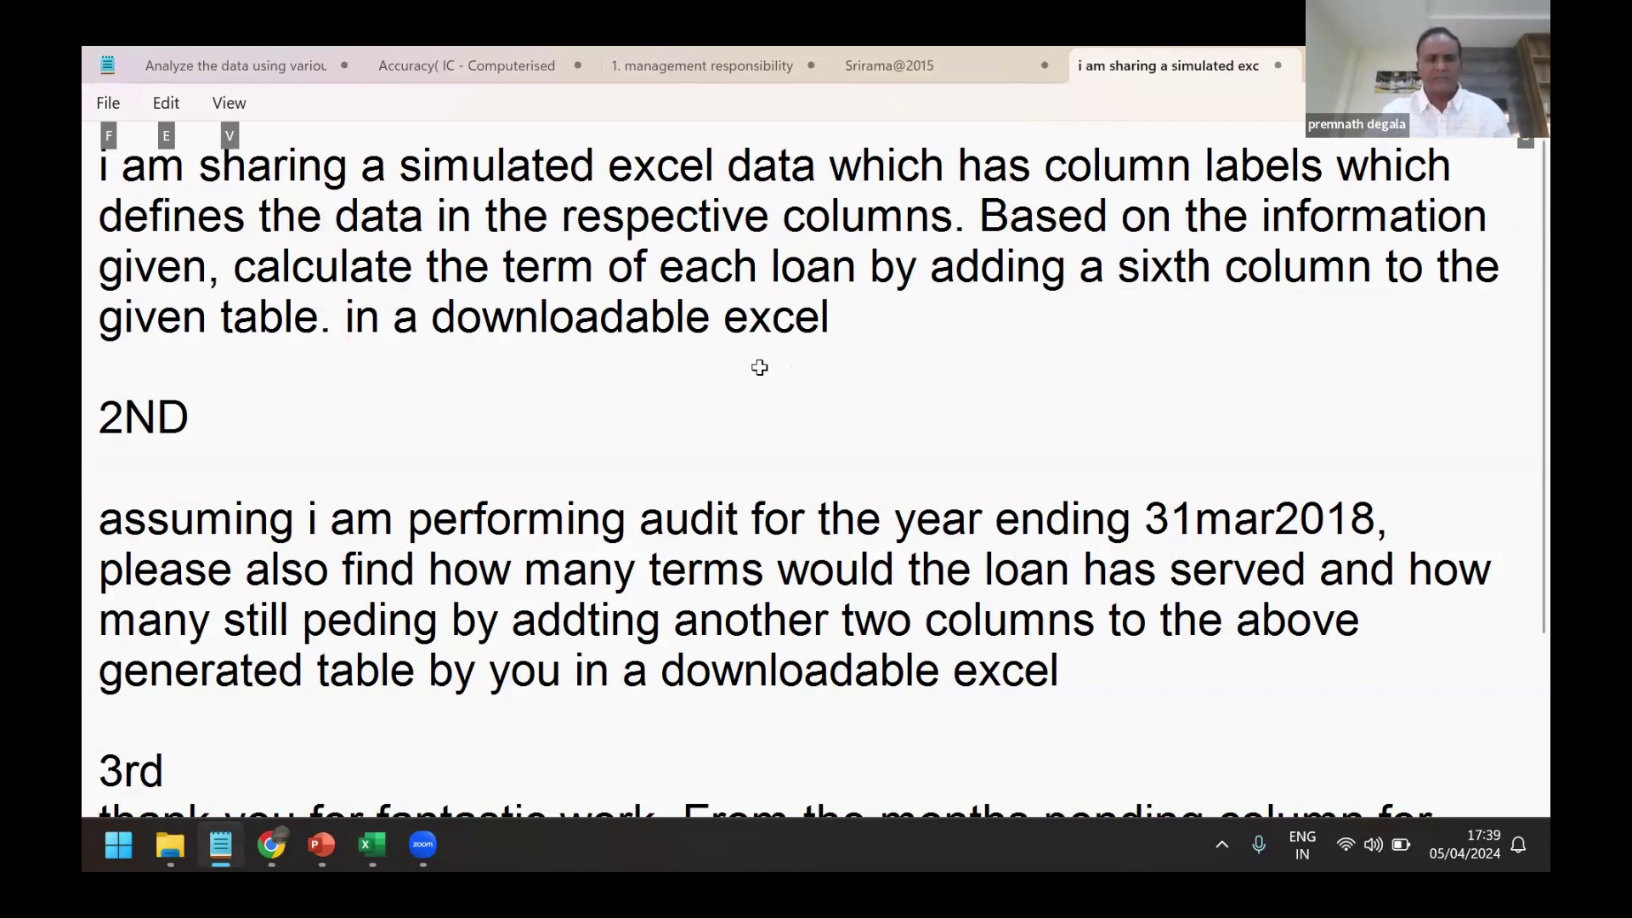
key("alt+Tab")
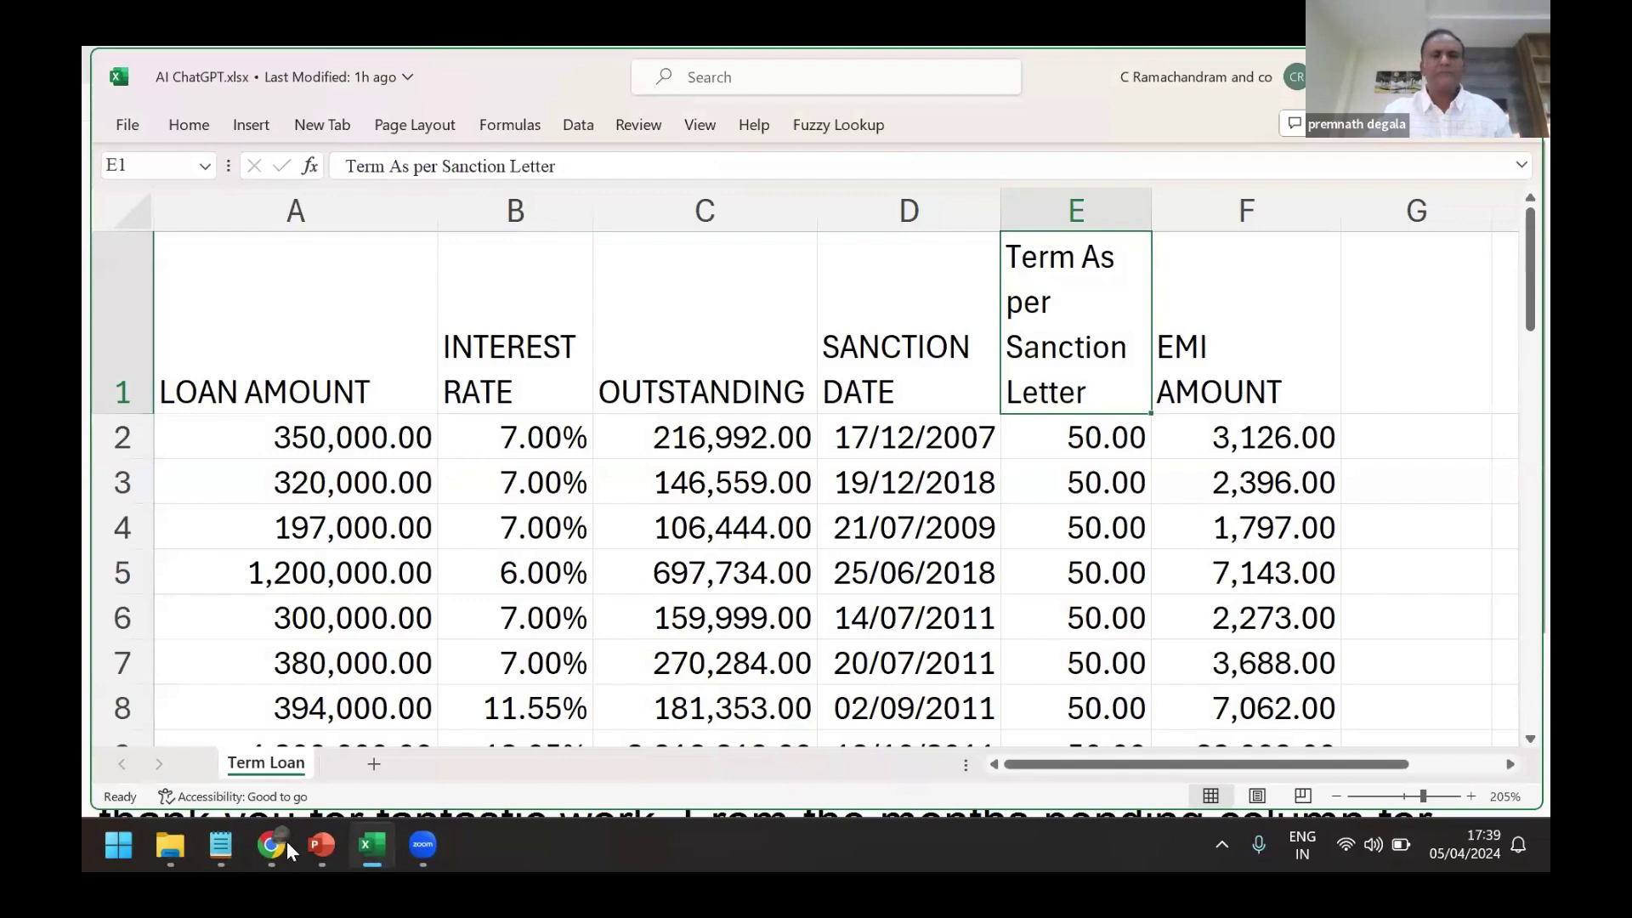
key("alt+Tab")
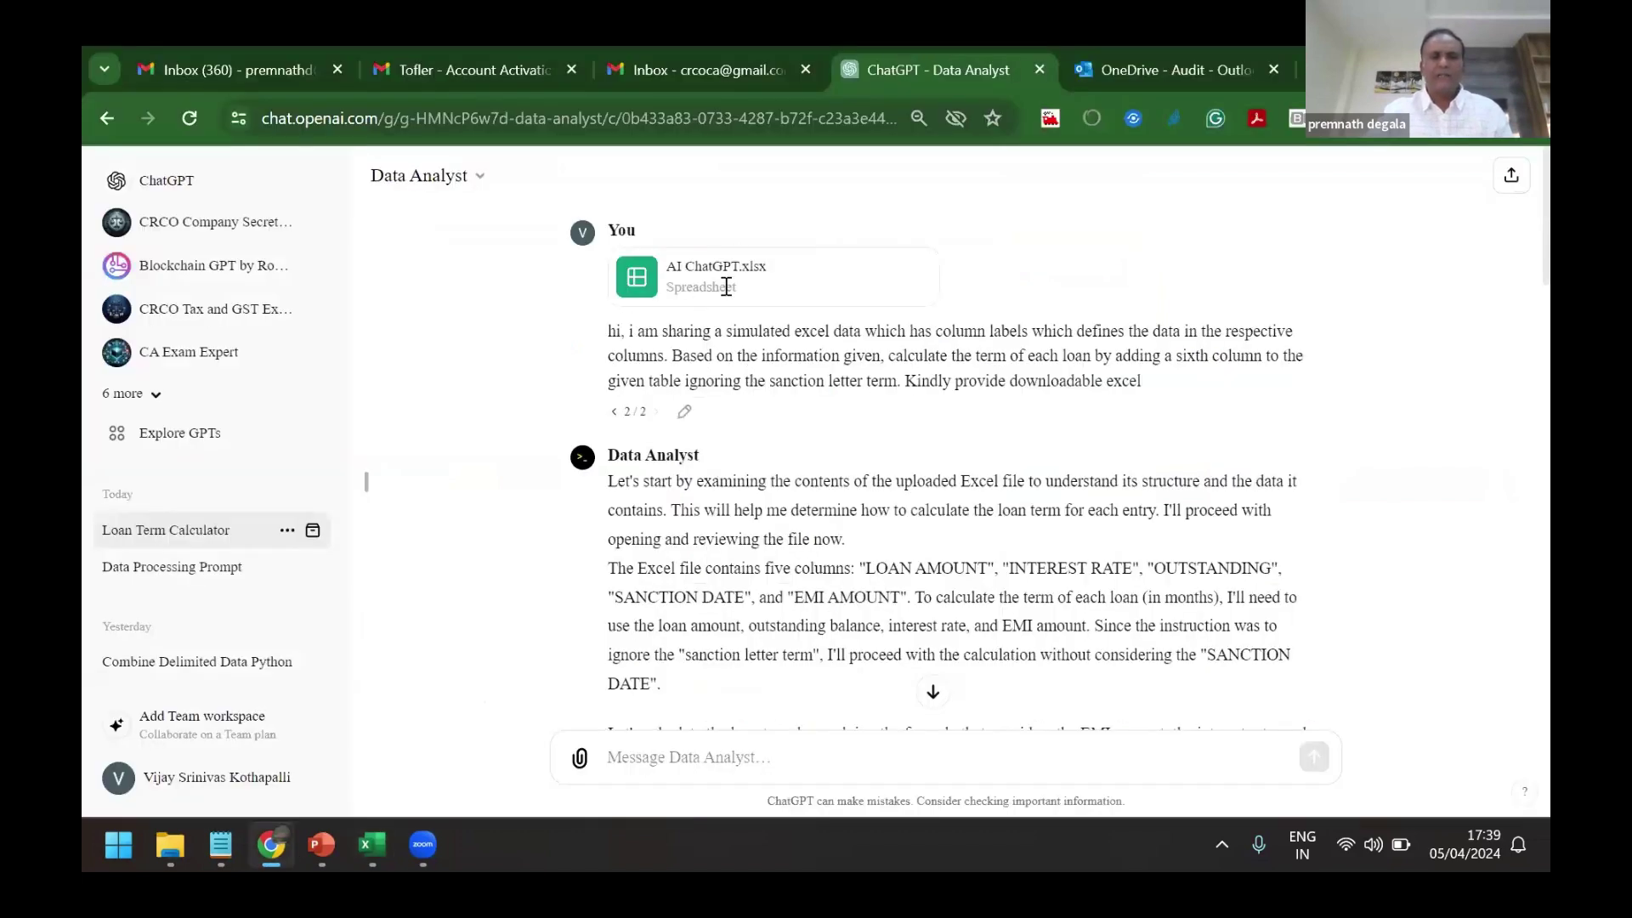
left_click(580, 758)
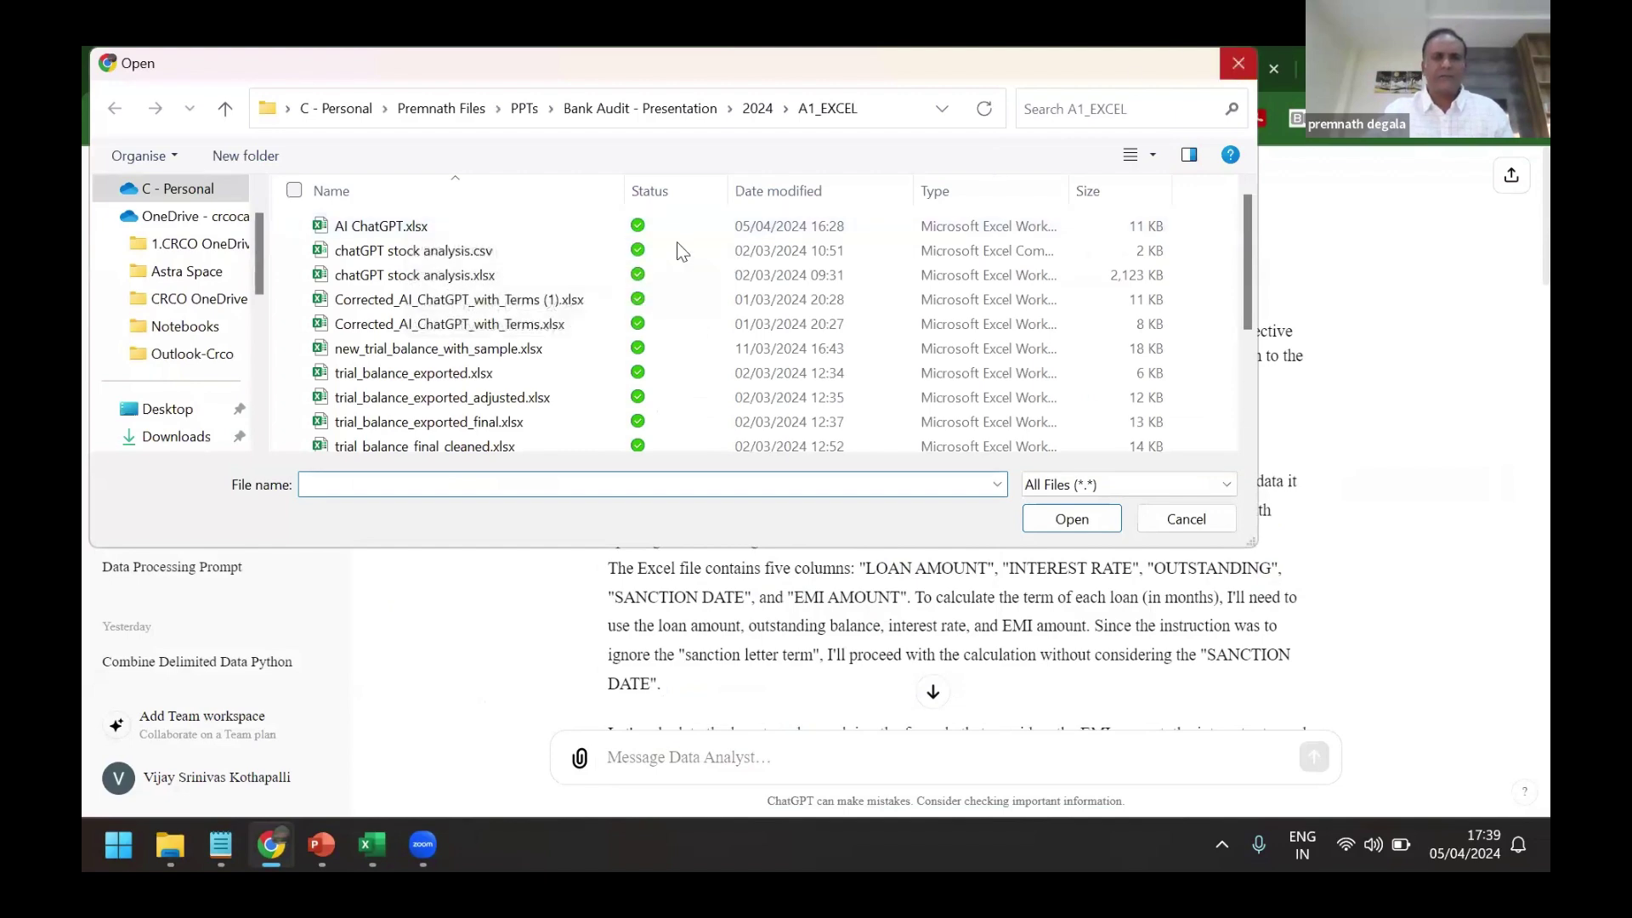
double_click(725, 228)
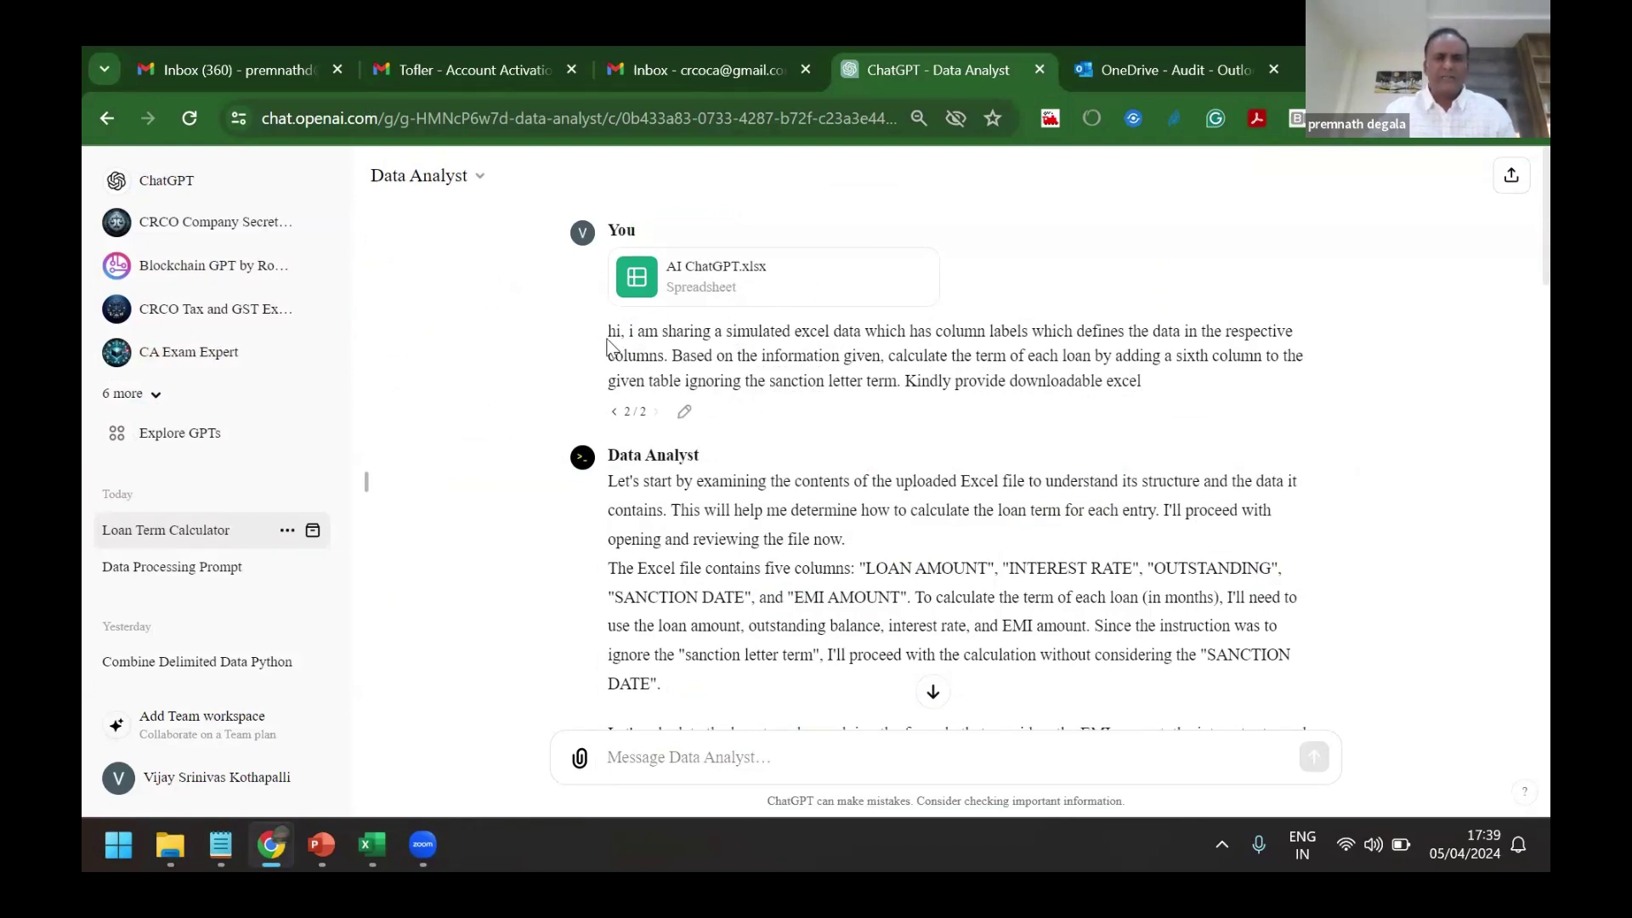
Resubmit the first loan-term prompt to get a reply adding a LOAN TERM (MONTHS) column.
left_click(685, 413)
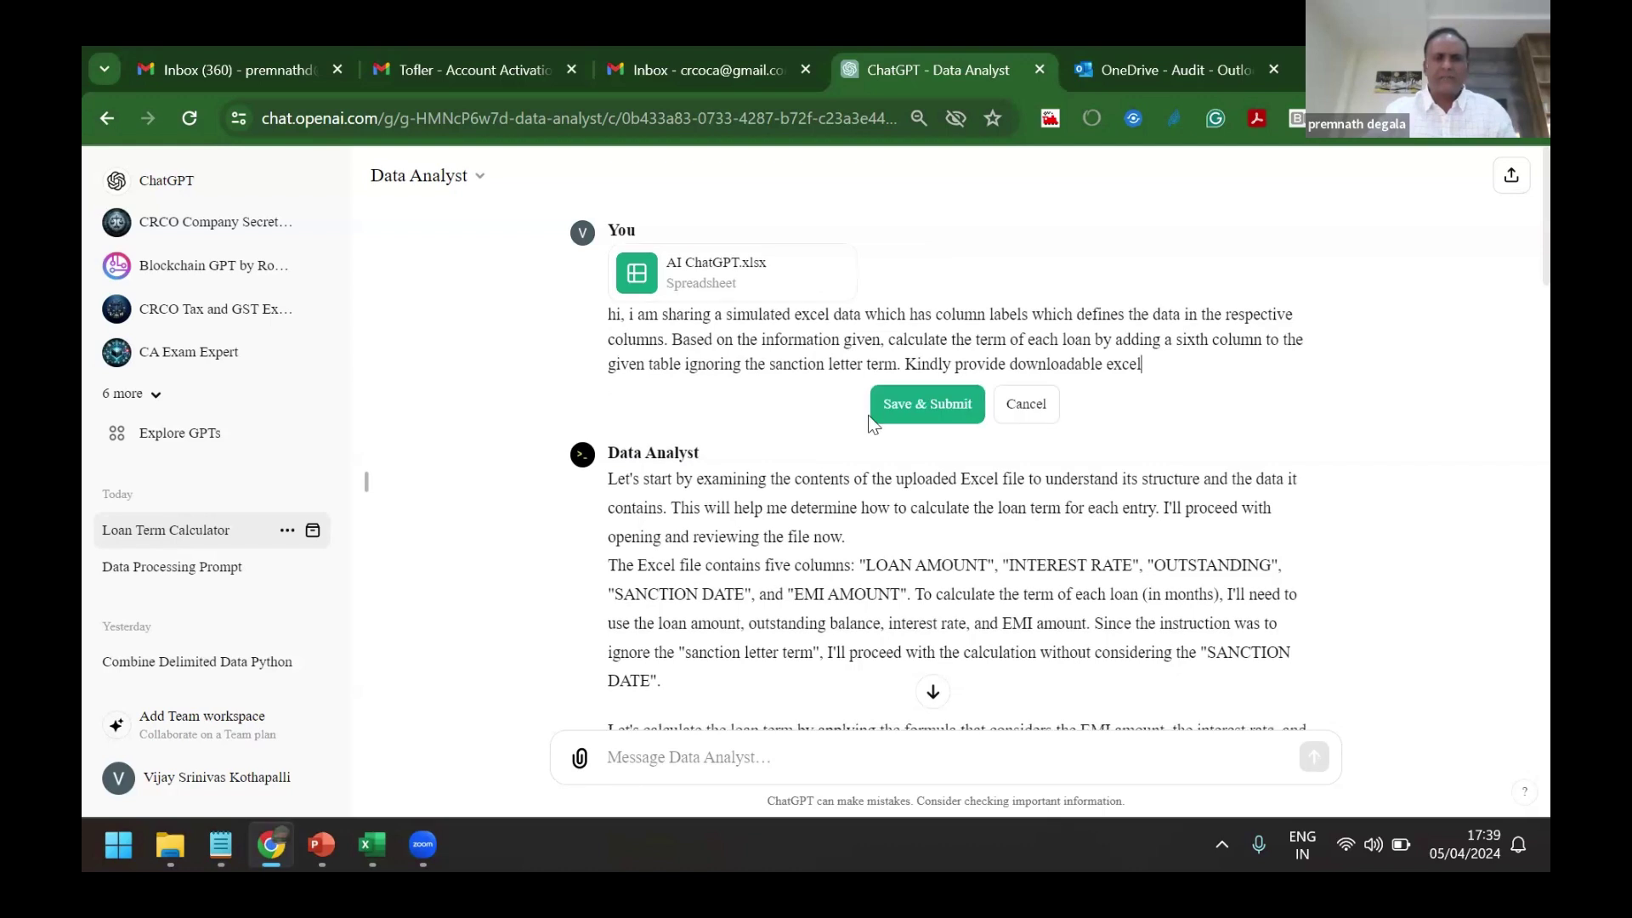
left_click(910, 399)
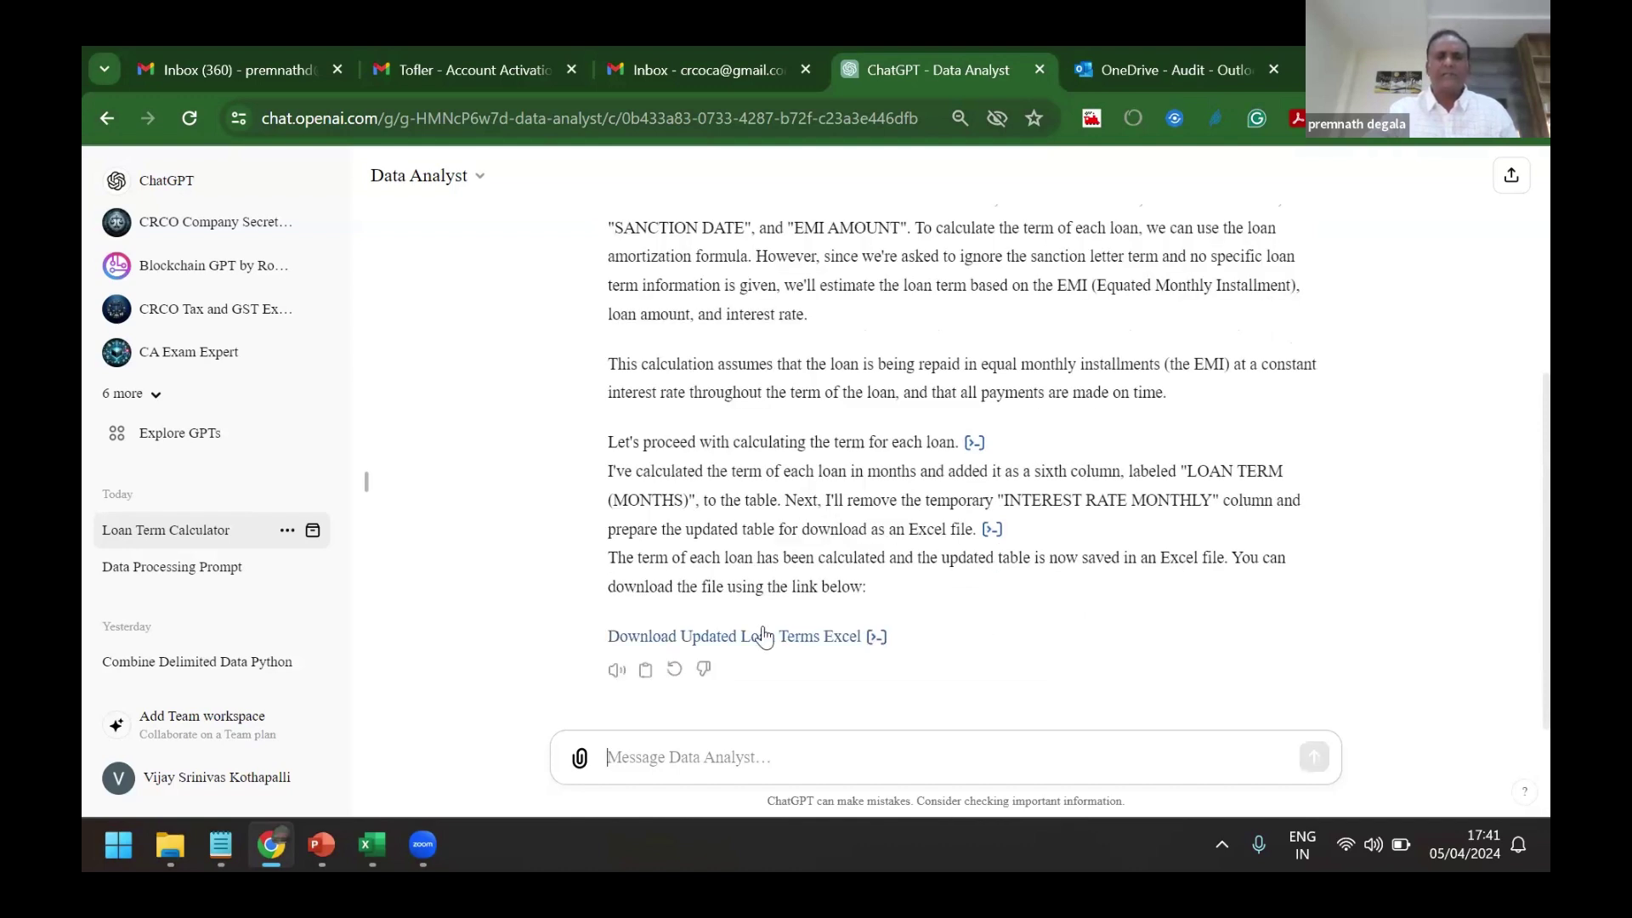
Download the updated loan terms workbook and save it as 6.Updated_Loan_Terms.xlsx.
left_click(759, 639)
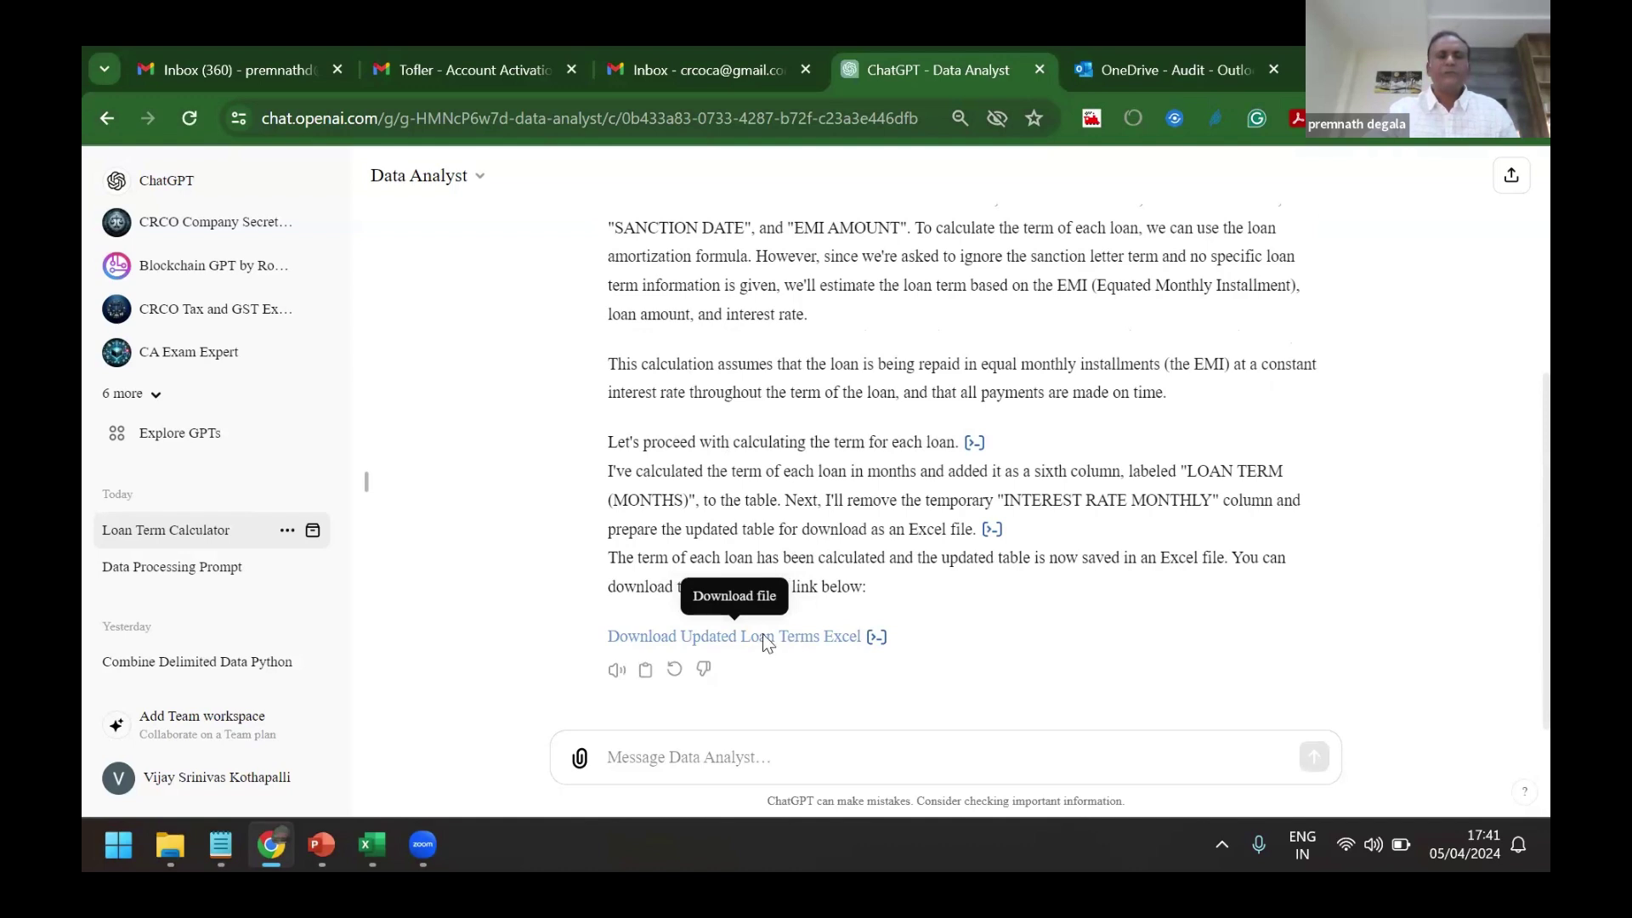
left_click(772, 639)
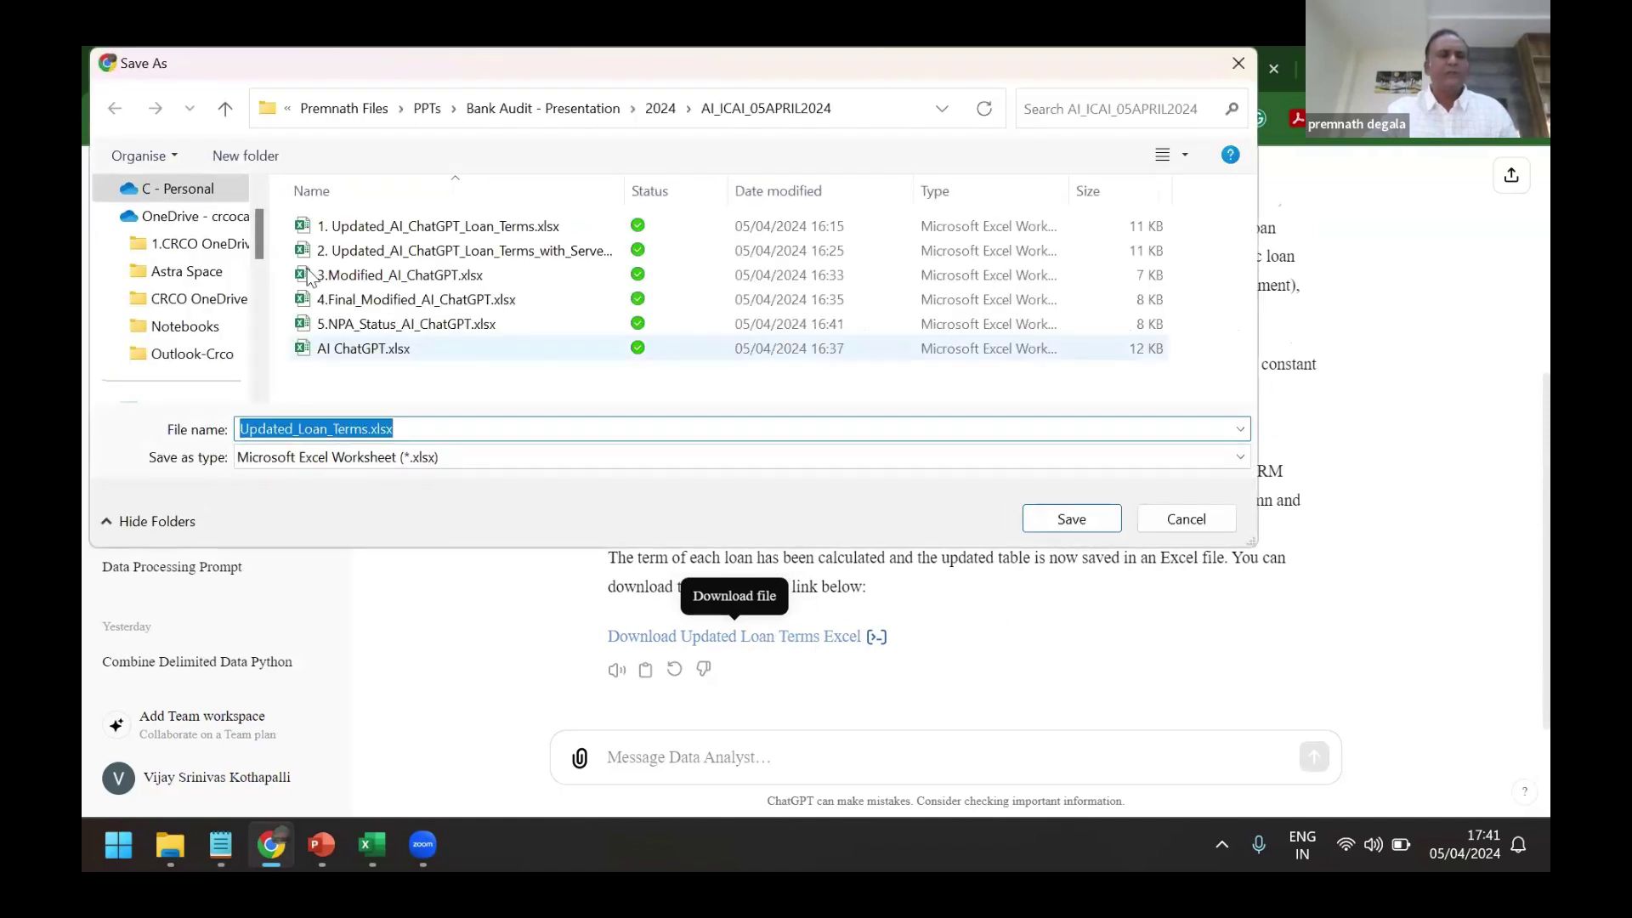
scroll(253, 247, "down", 2)
scroll(257, 223, "up", 3)
left_click(333, 426)
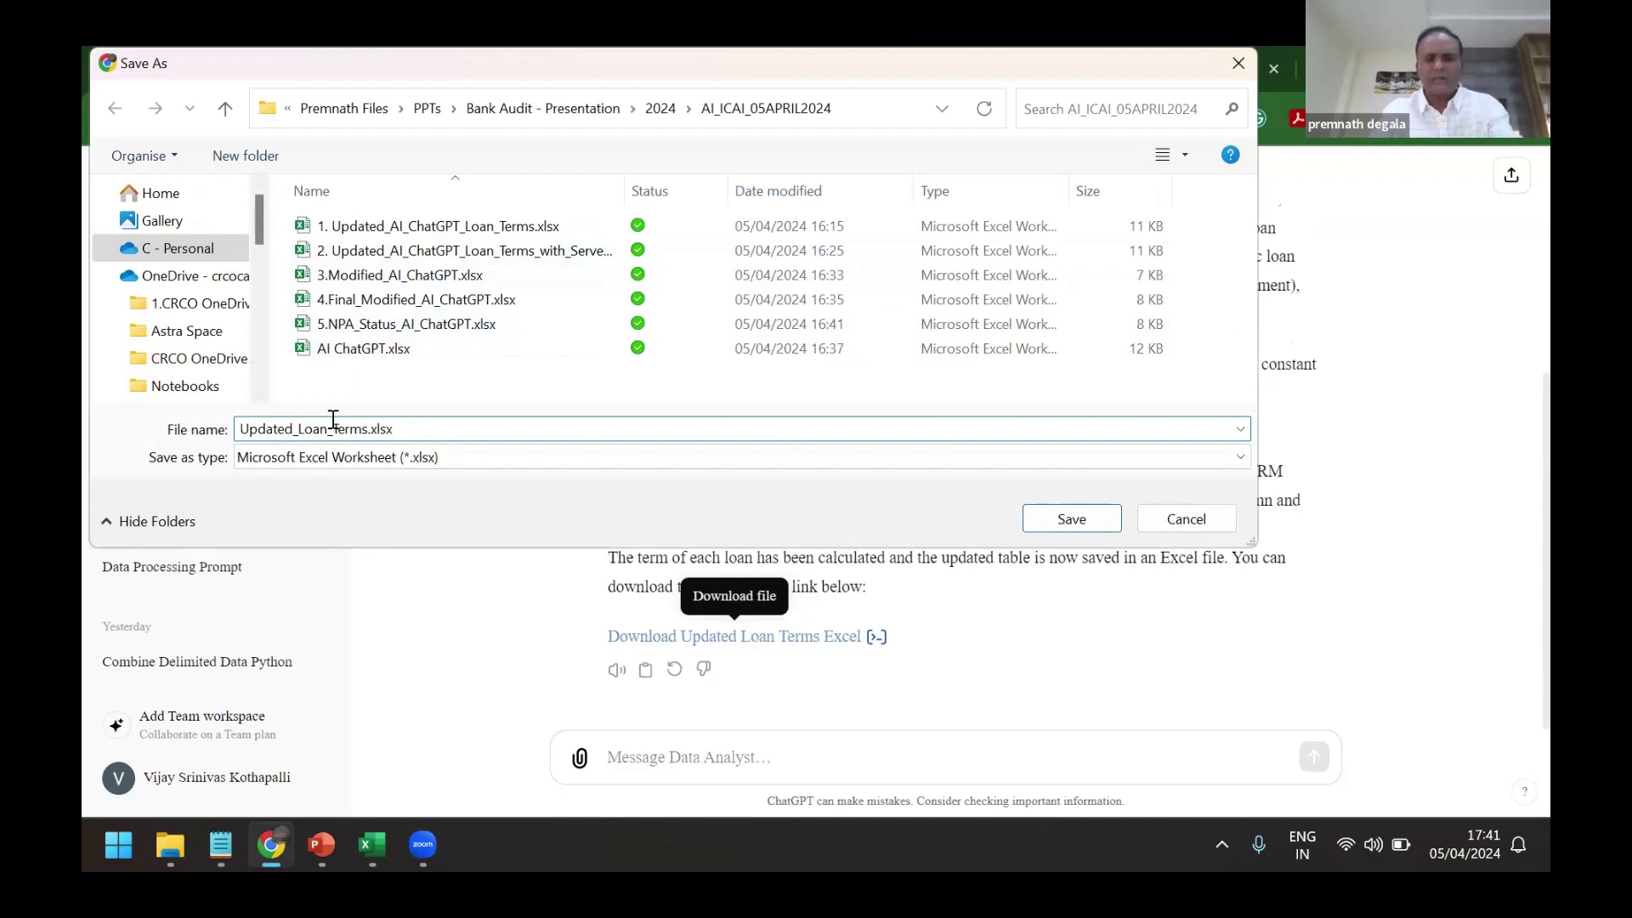
key("Home")
type("6.")
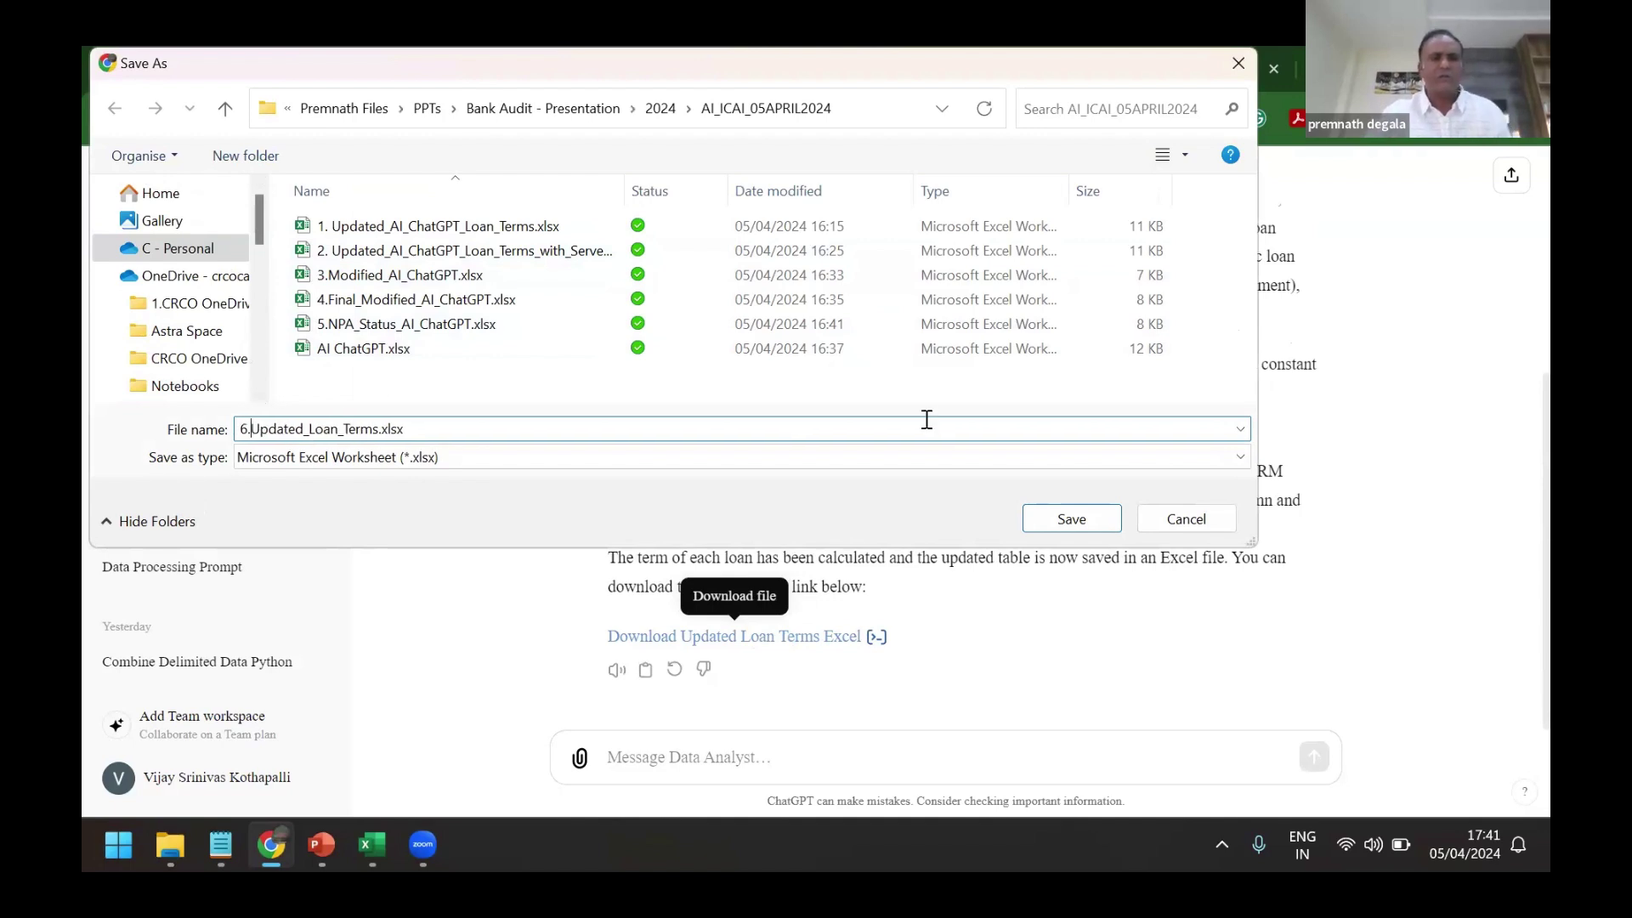
left_click(1060, 526)
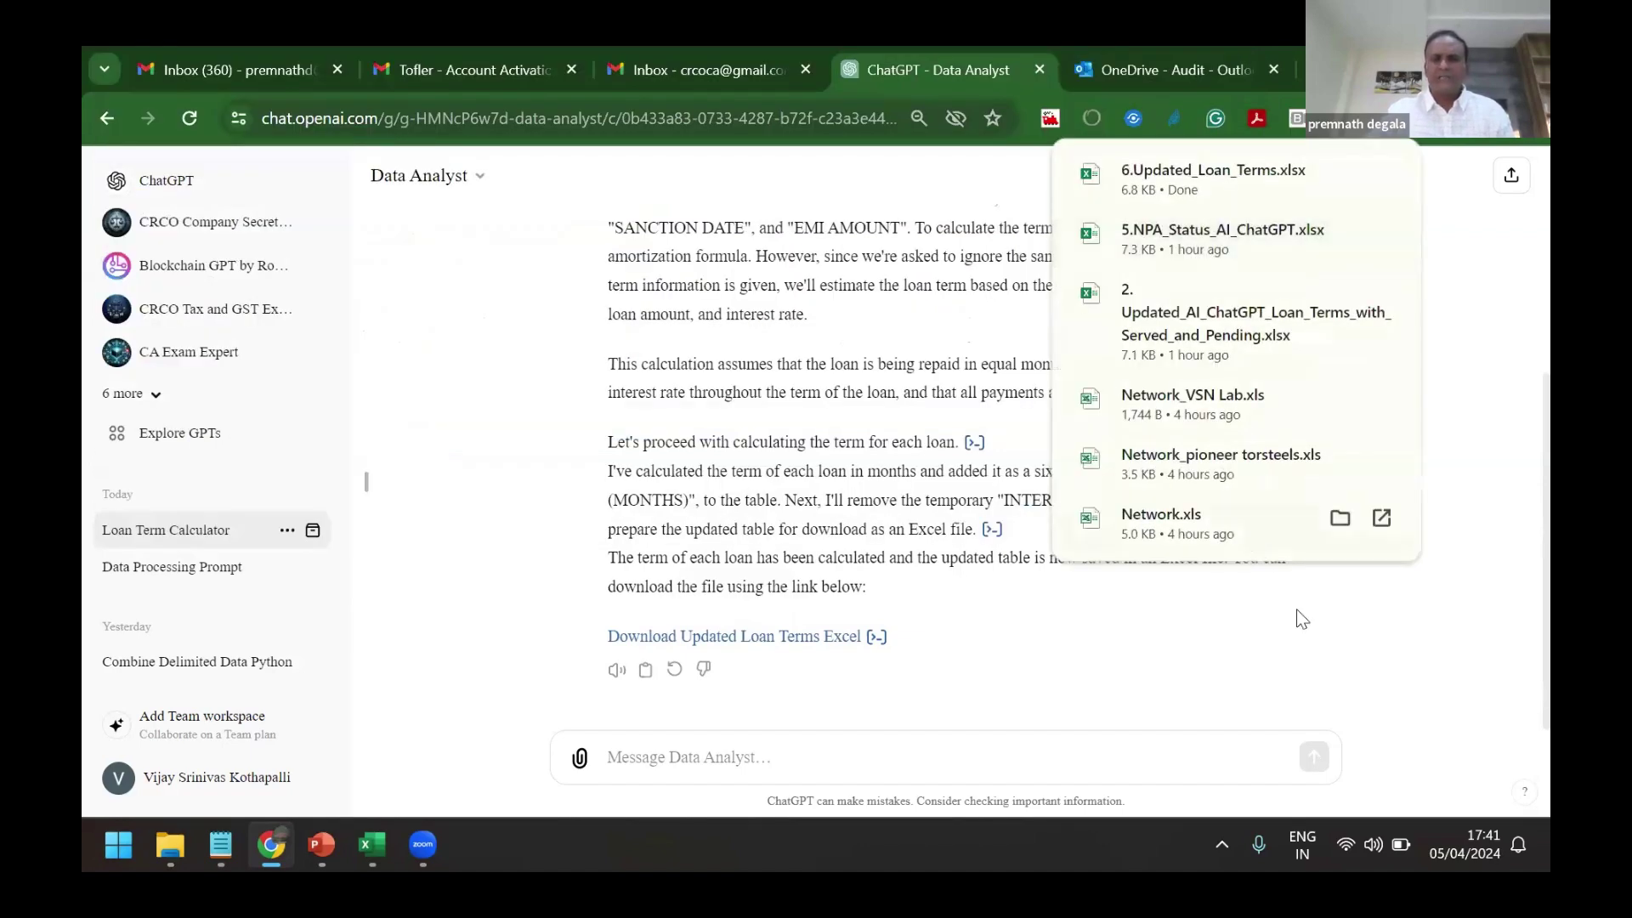
mouse_move(1202, 177)
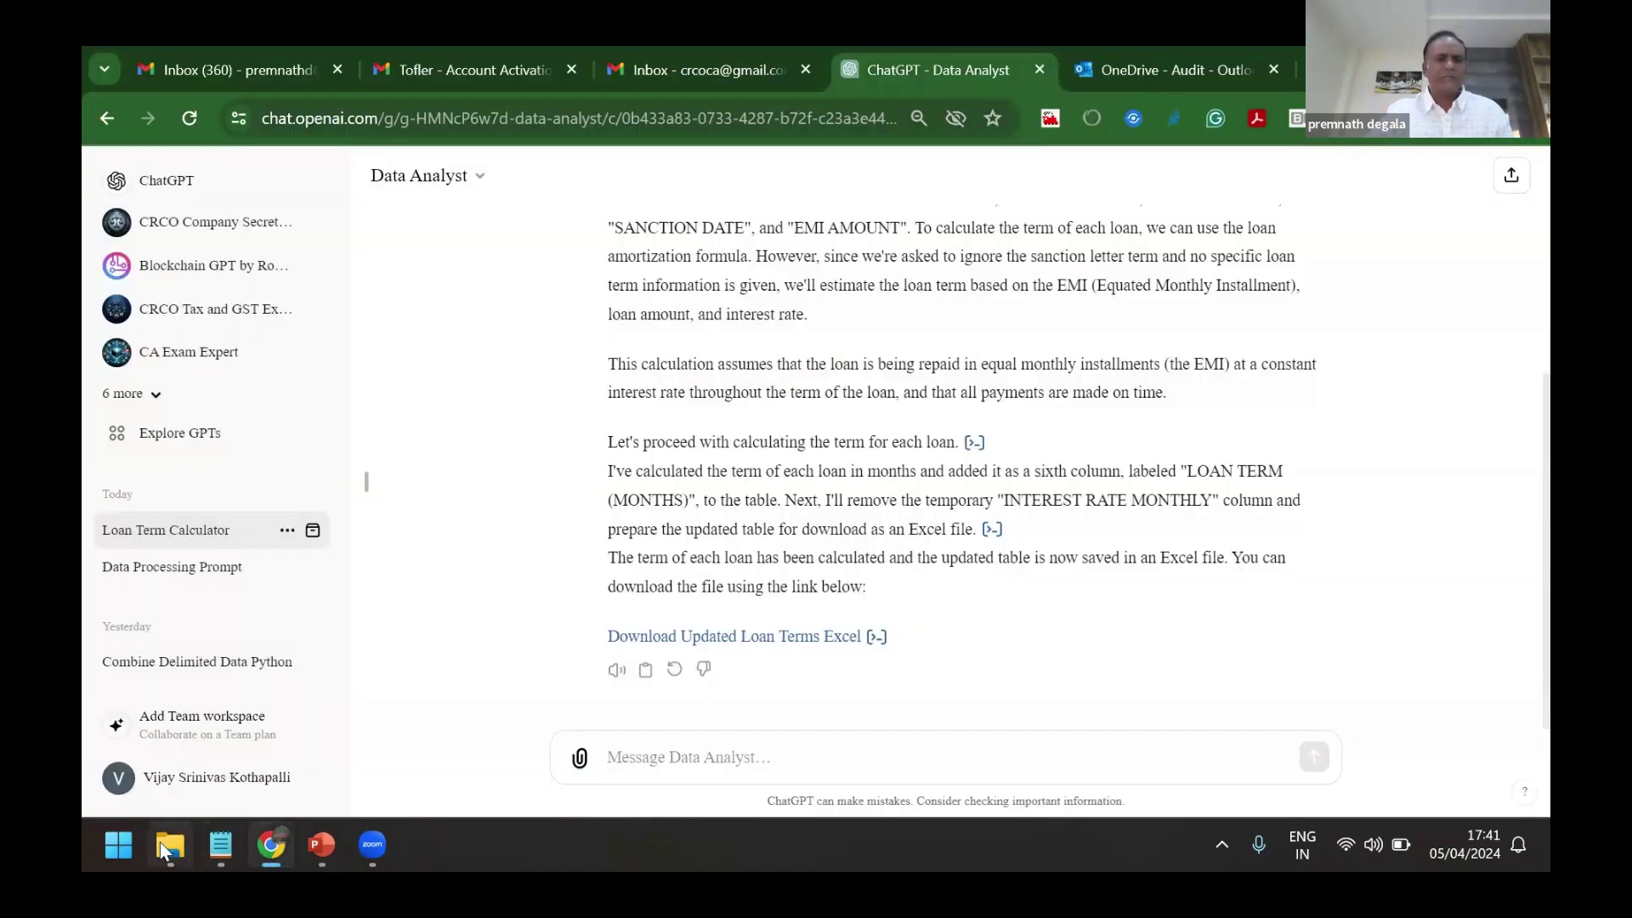
Open 6.Updated_Loan_Terms.xlsx from the AI_ICAI_05APRIL2024 folder in File Explorer.
left_click(168, 847)
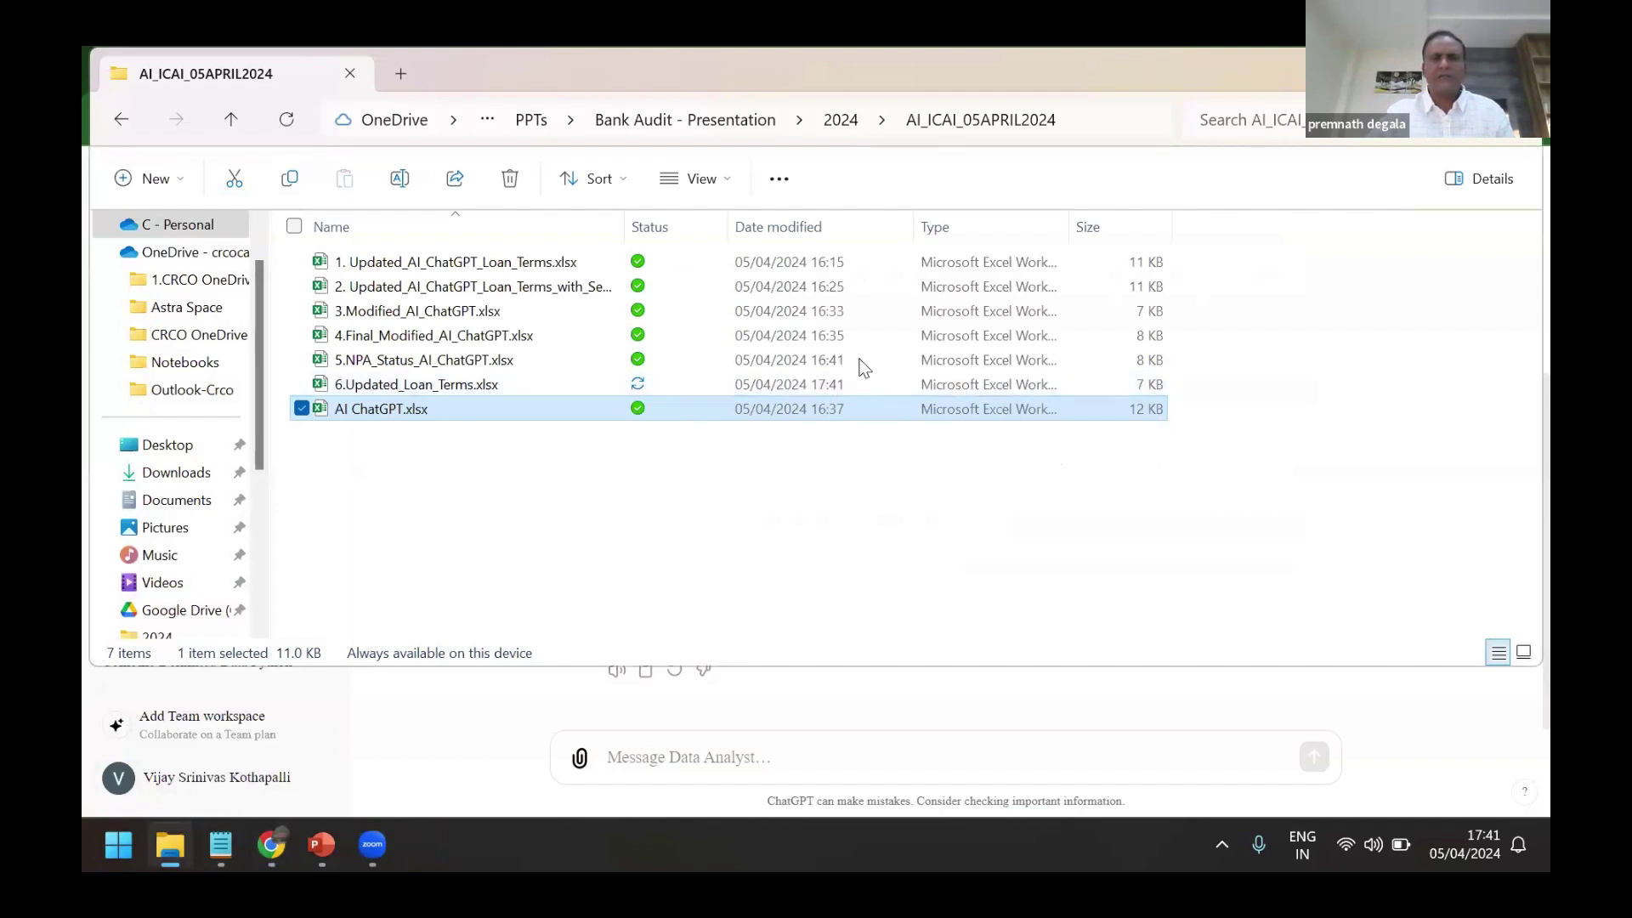
double_click(494, 393)
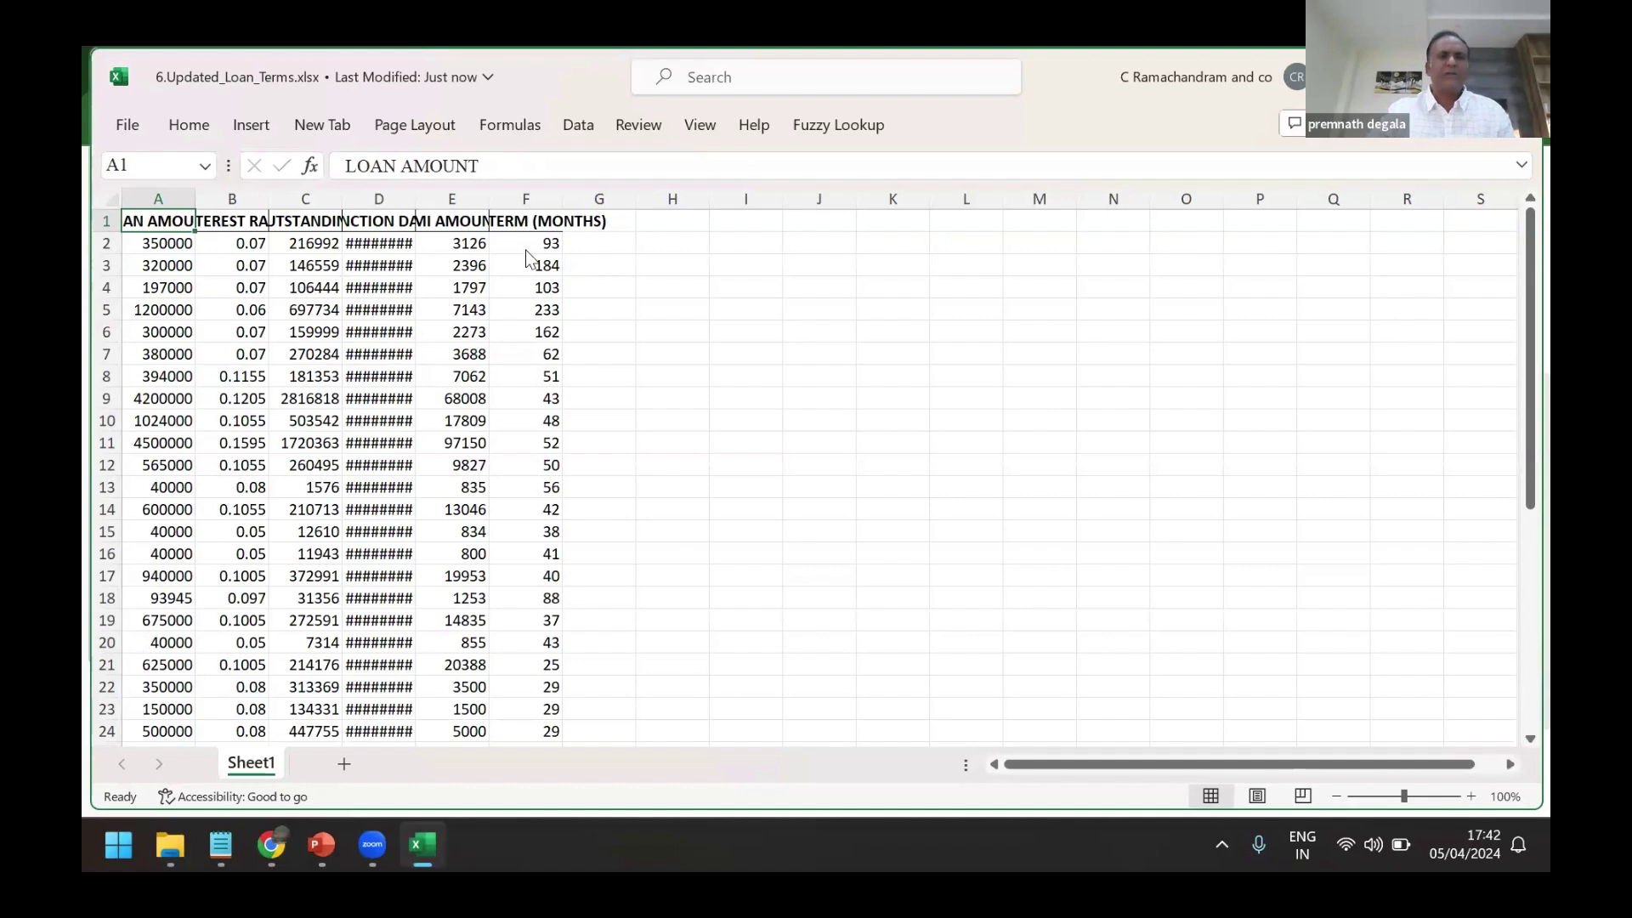
Autofit column F so the full LOAN TERM (MONTHS) heading is visible.
double_click(563, 198)
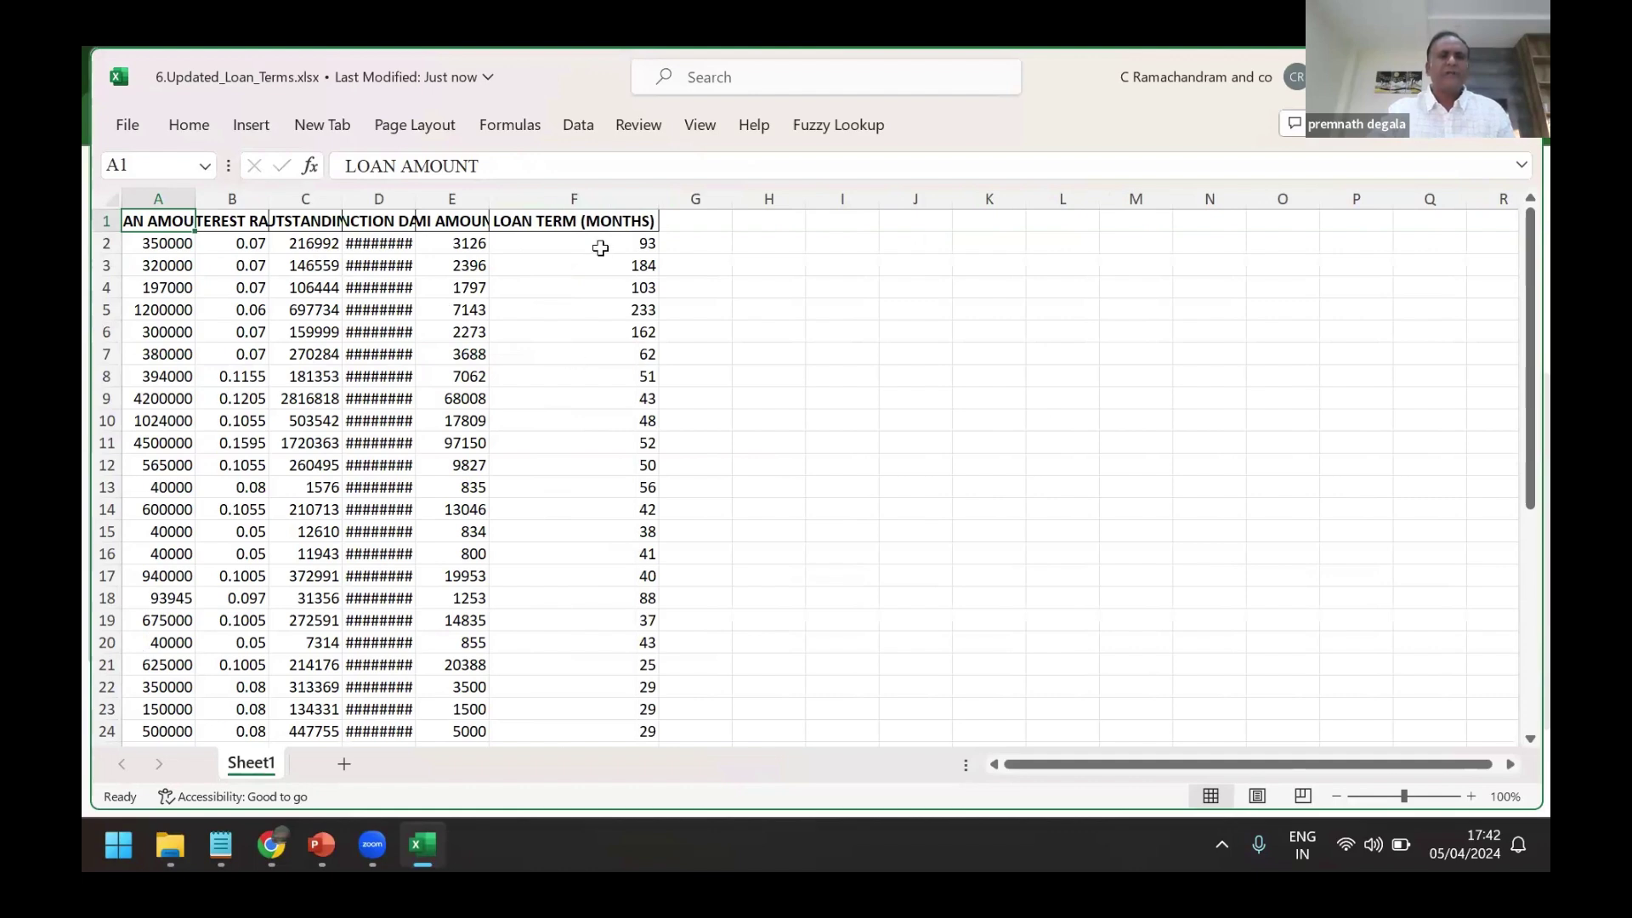
Return to the ChatGPT chat and scroll back to the Download Updated Loan Terms Excel link.
left_click(268, 847)
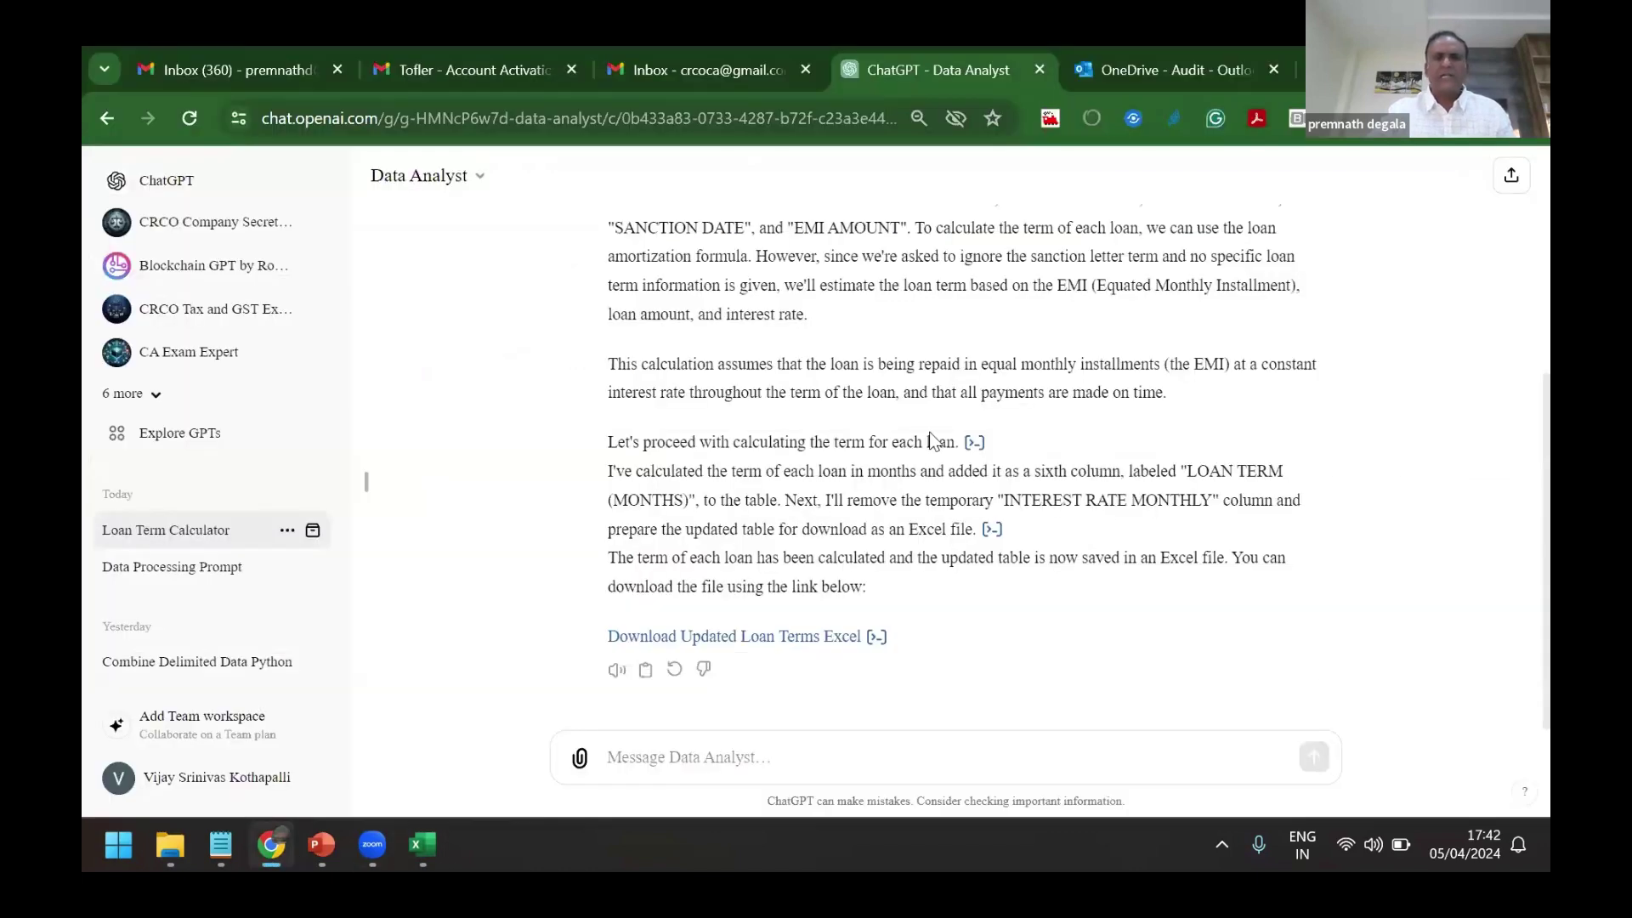
scroll(931, 440, "up", 3)
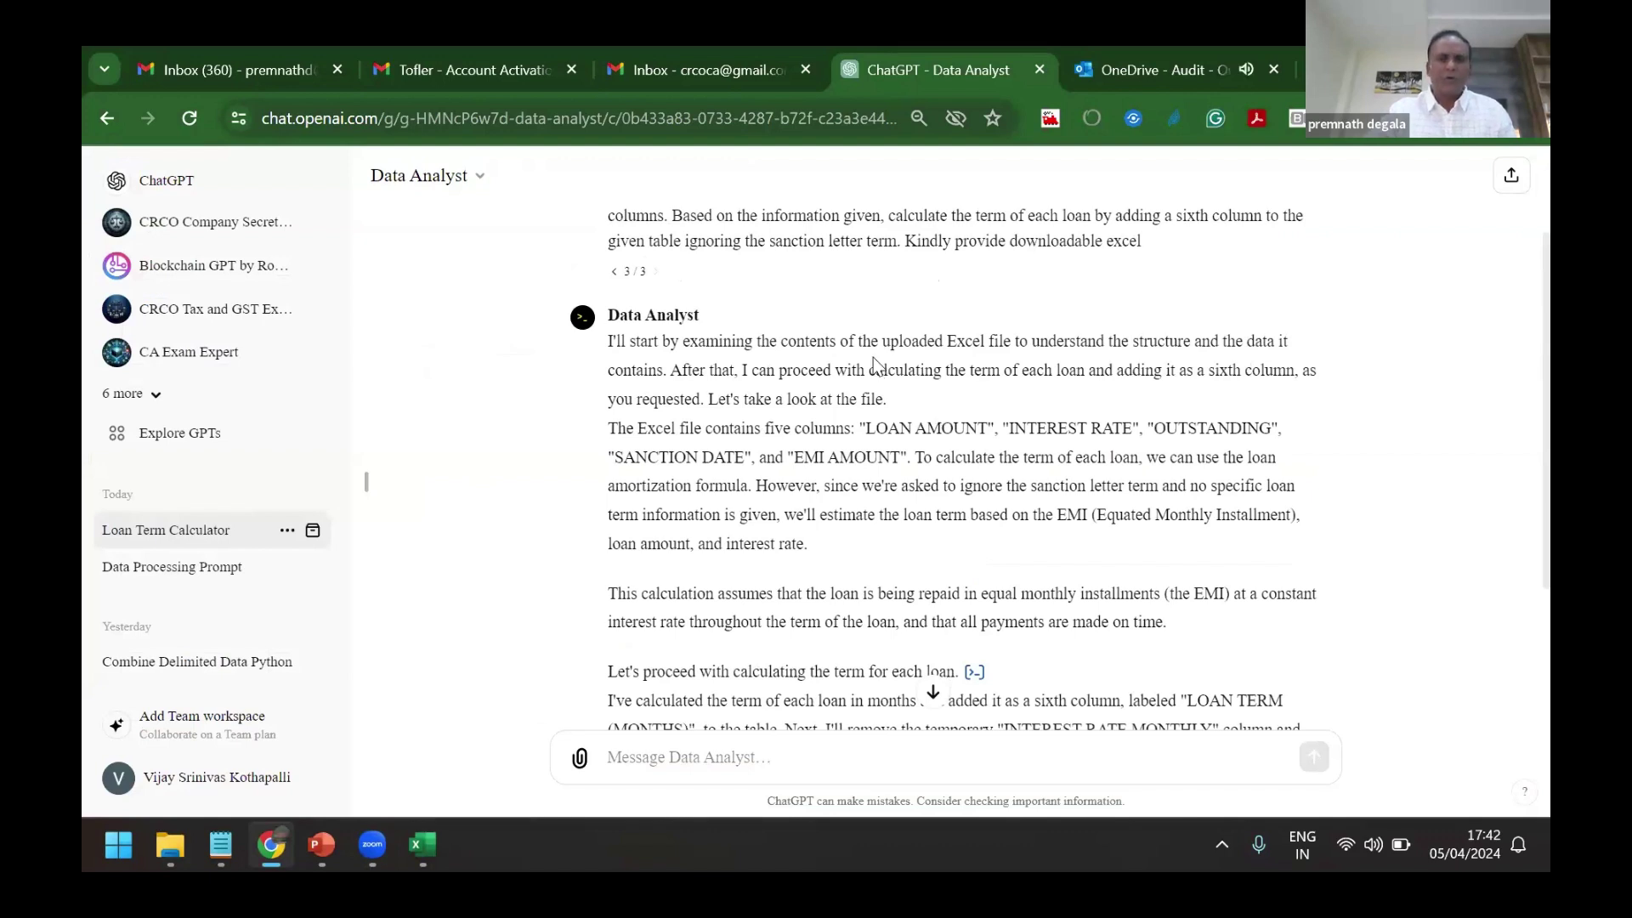
scroll(874, 357, "down", 1)
scroll(736, 357, "down", 1)
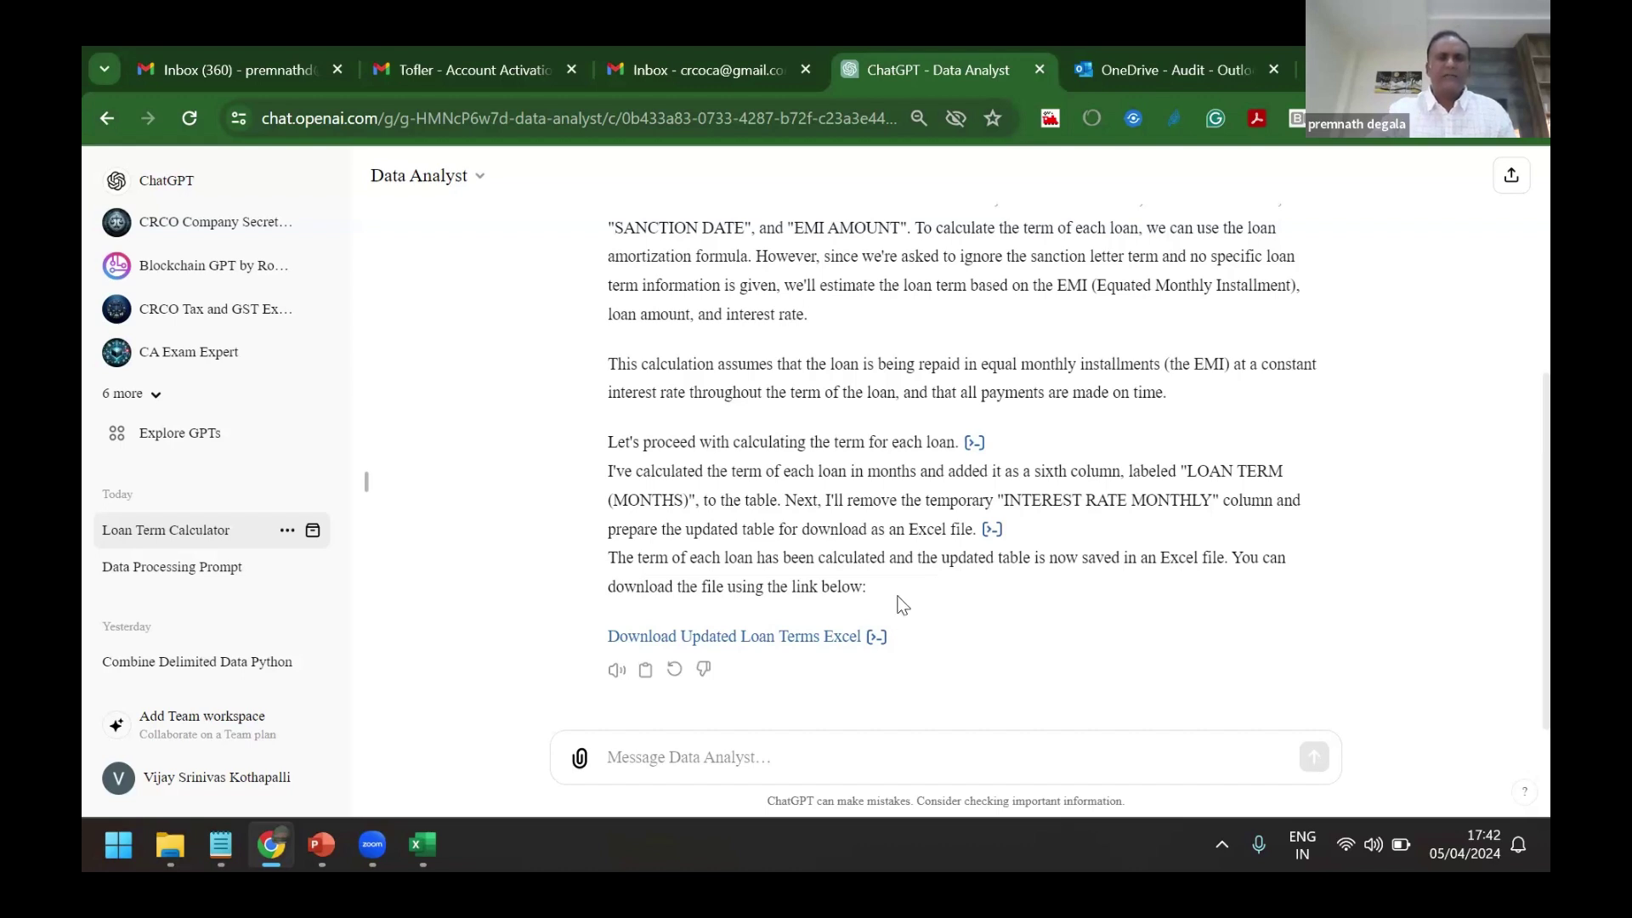
Copy the audit-date prompt from Notepad and send it to the Data Analyst.
left_click(214, 845)
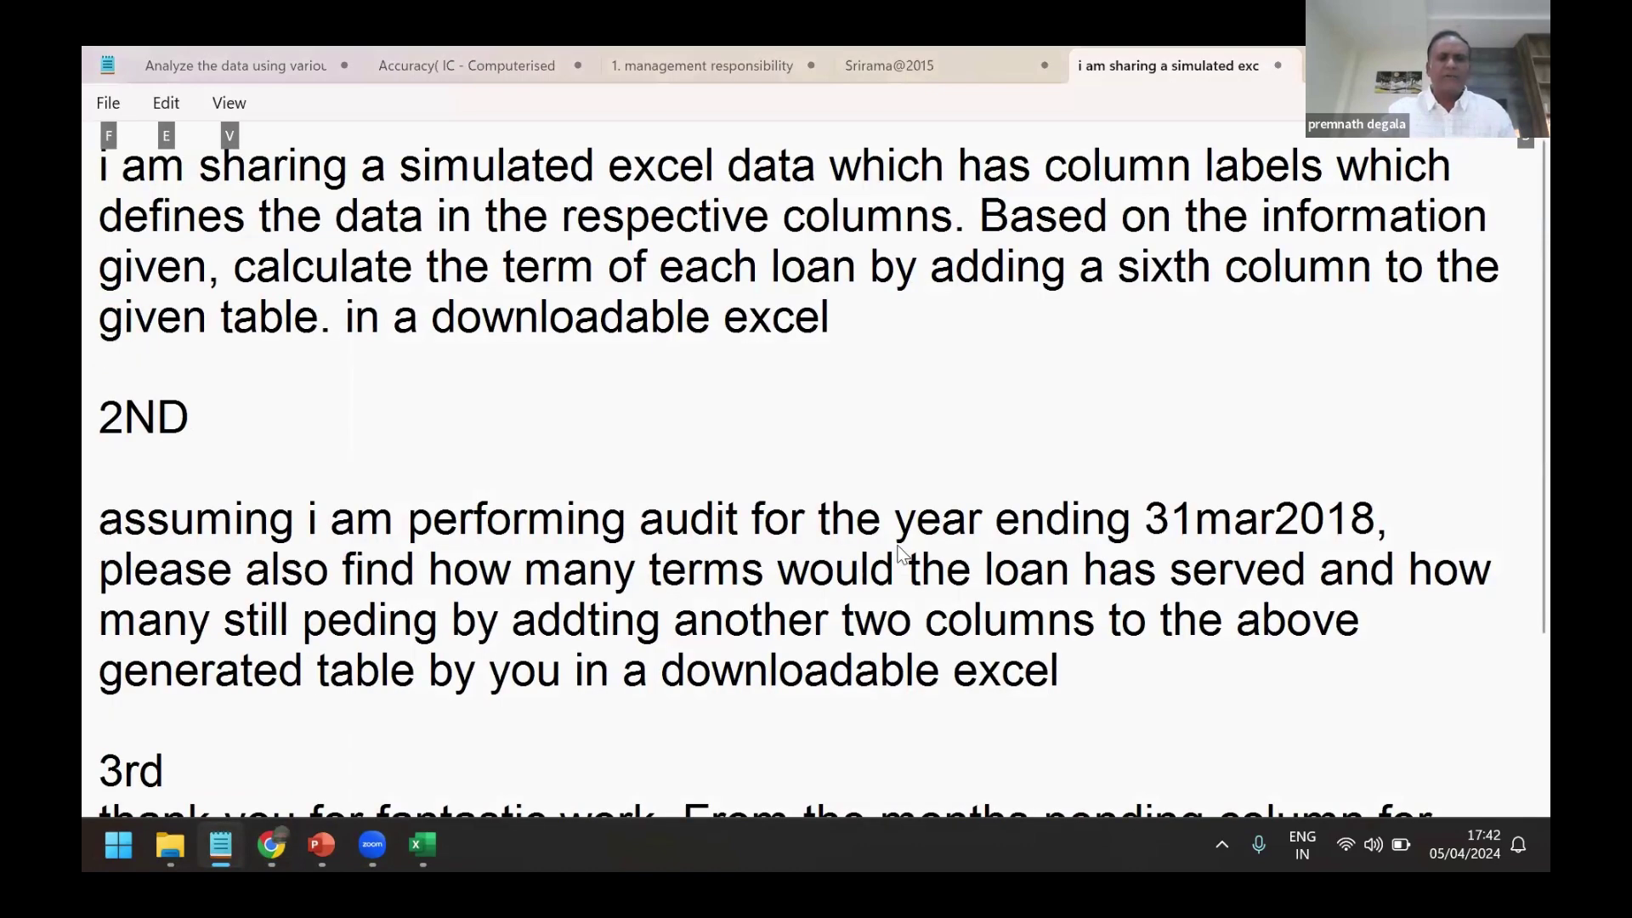
key("alt")
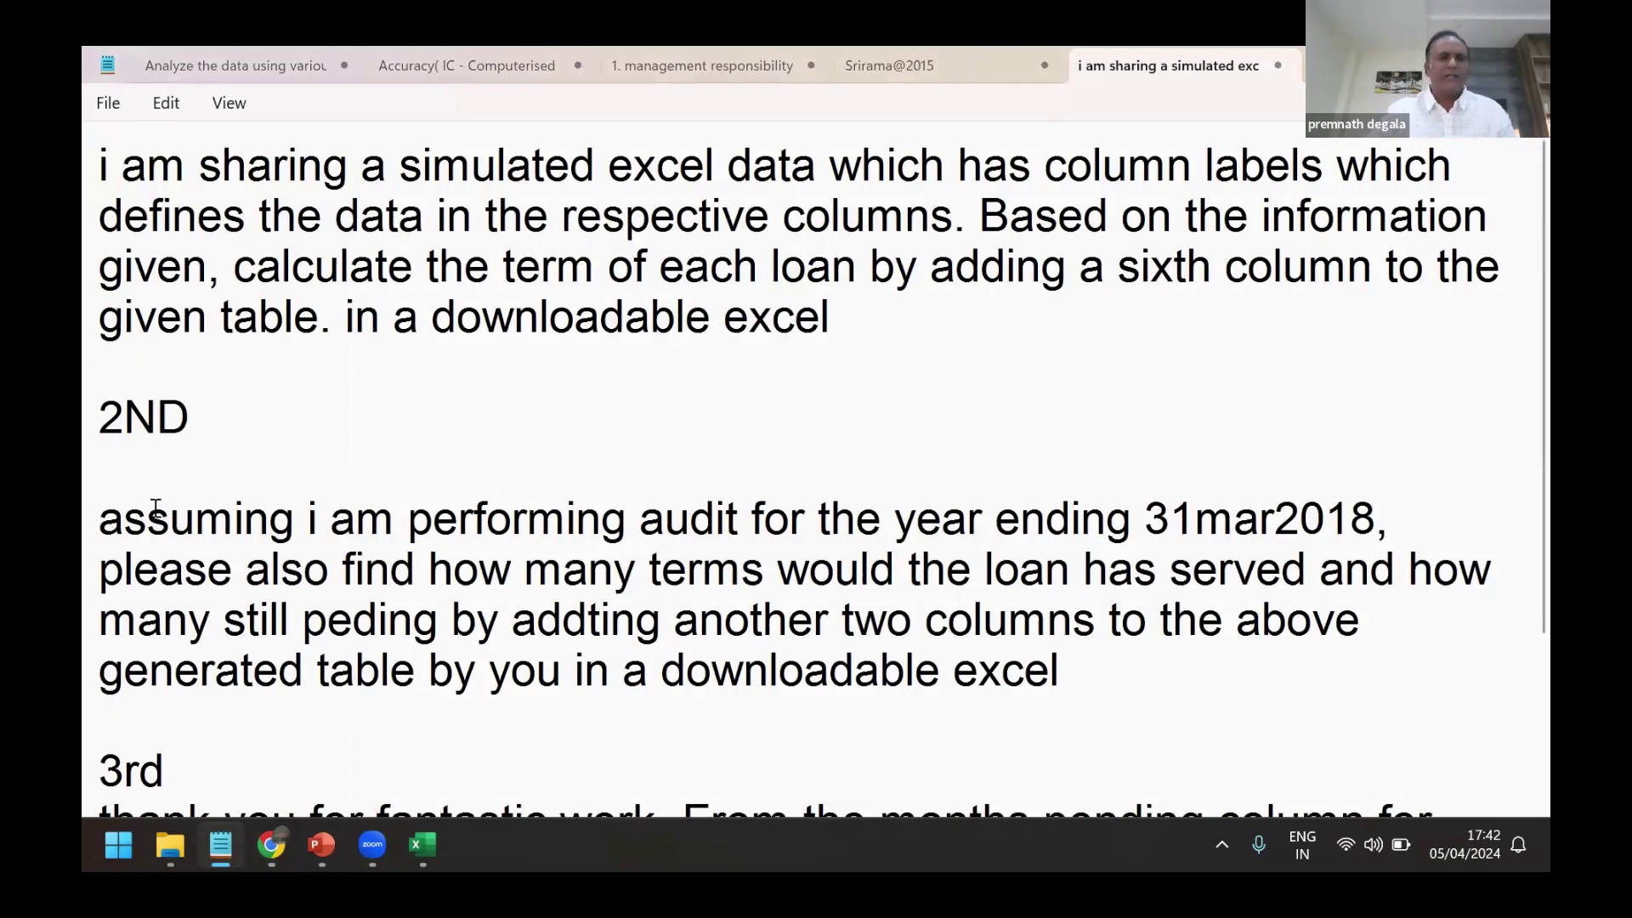
left_click_drag(140, 534, 1287, 691)
key("ctrl+c")
key("alt+Tab")
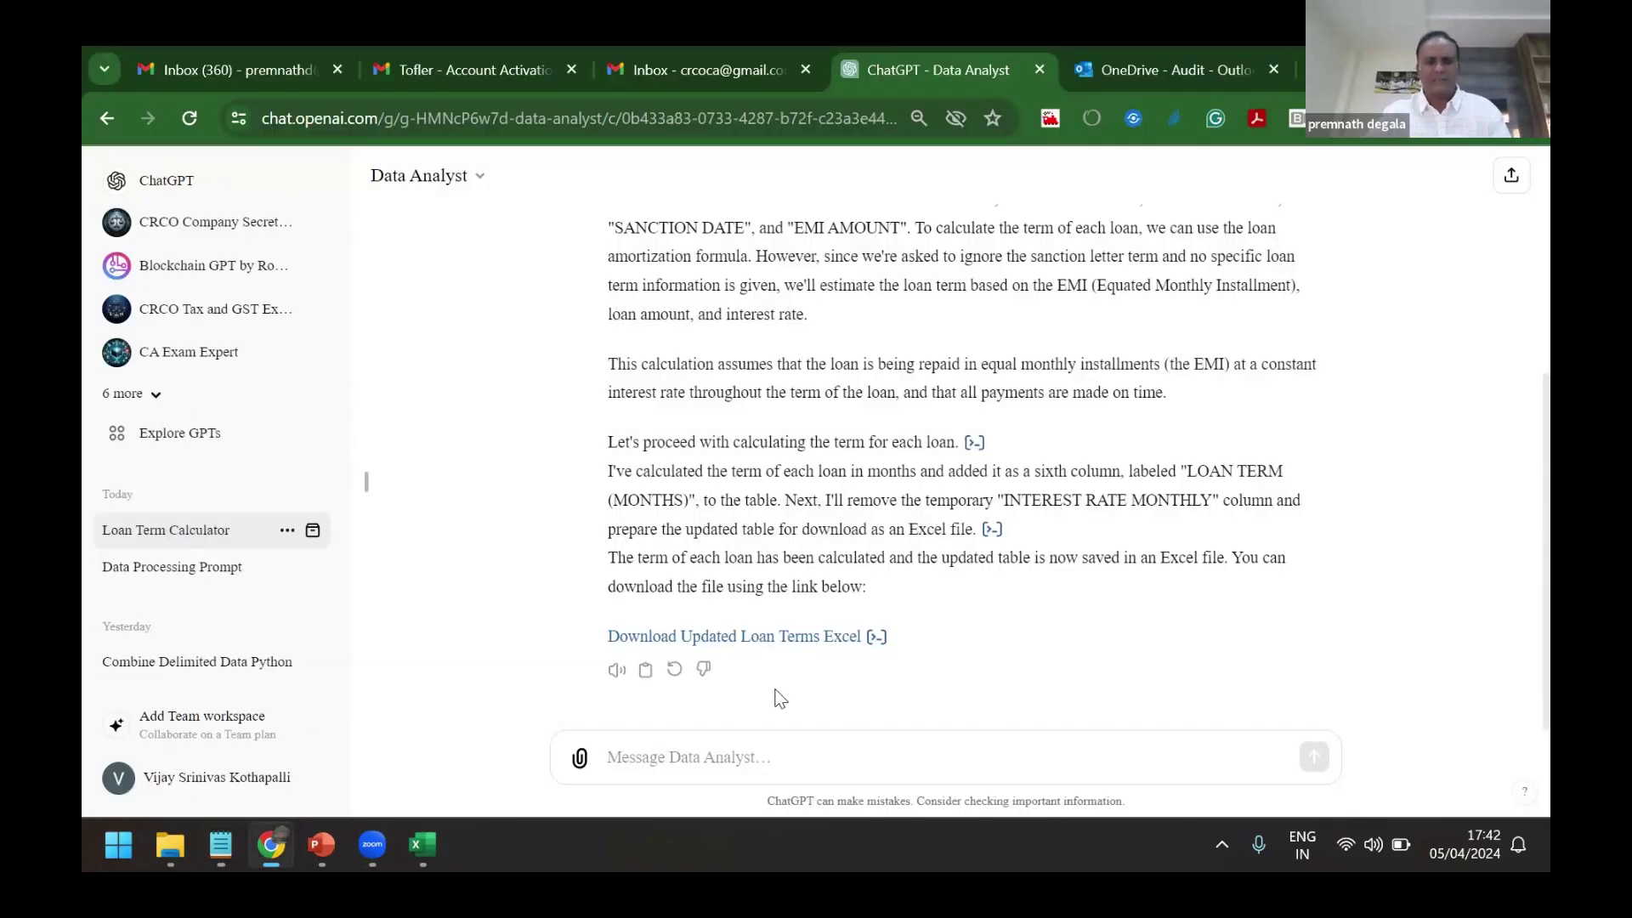
left_click(777, 765)
key("ctrl+v")
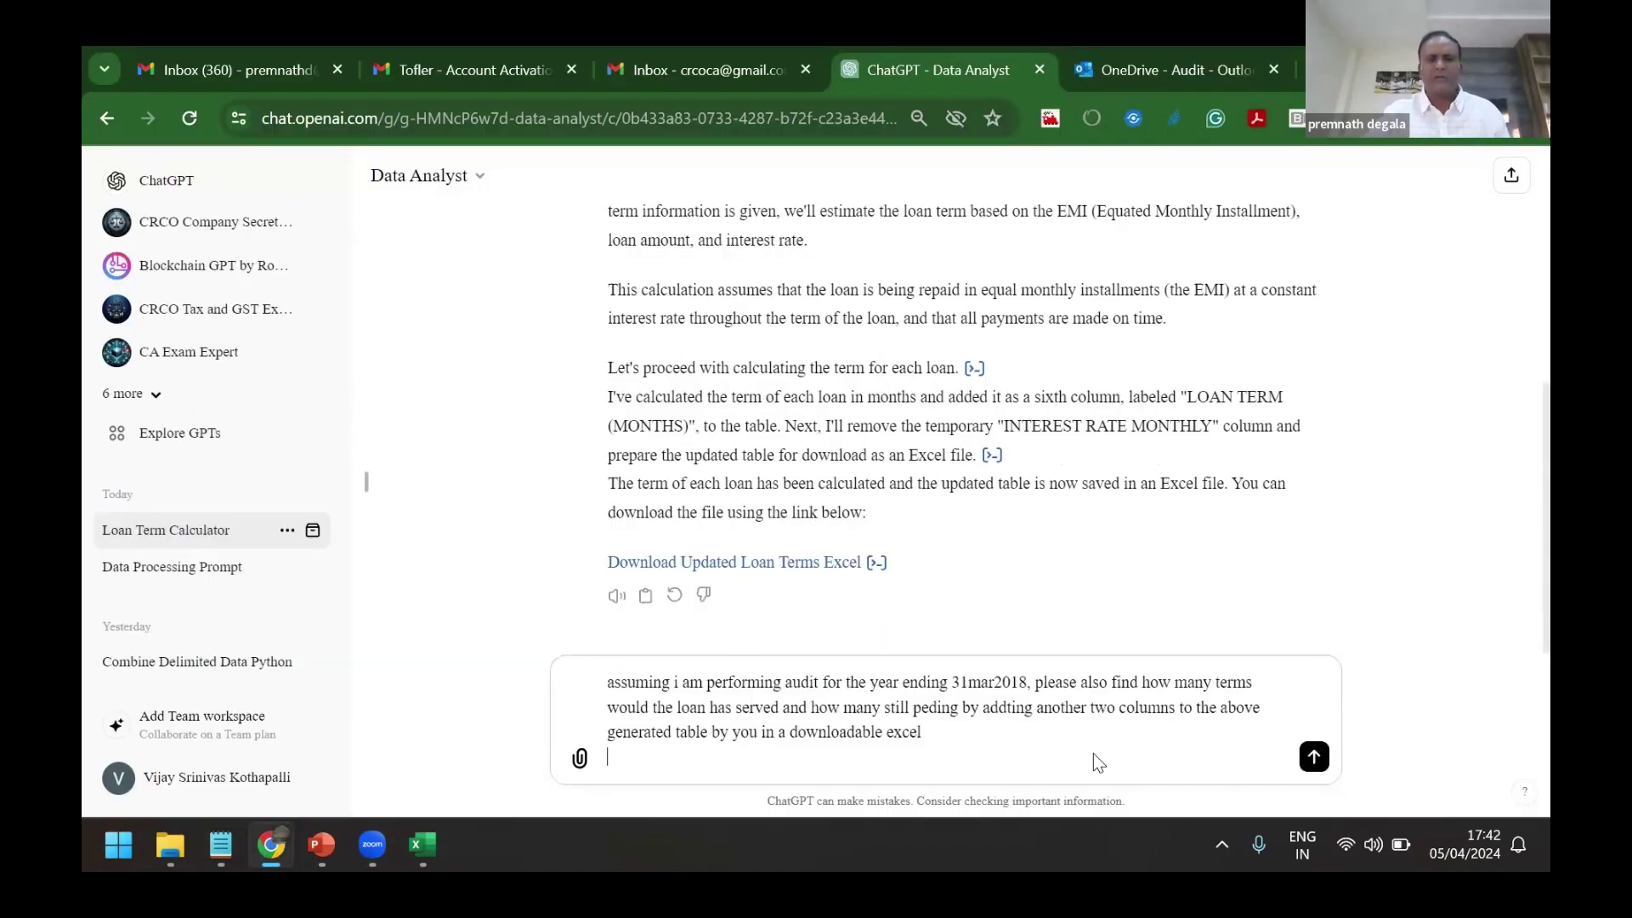
left_click(1314, 759)
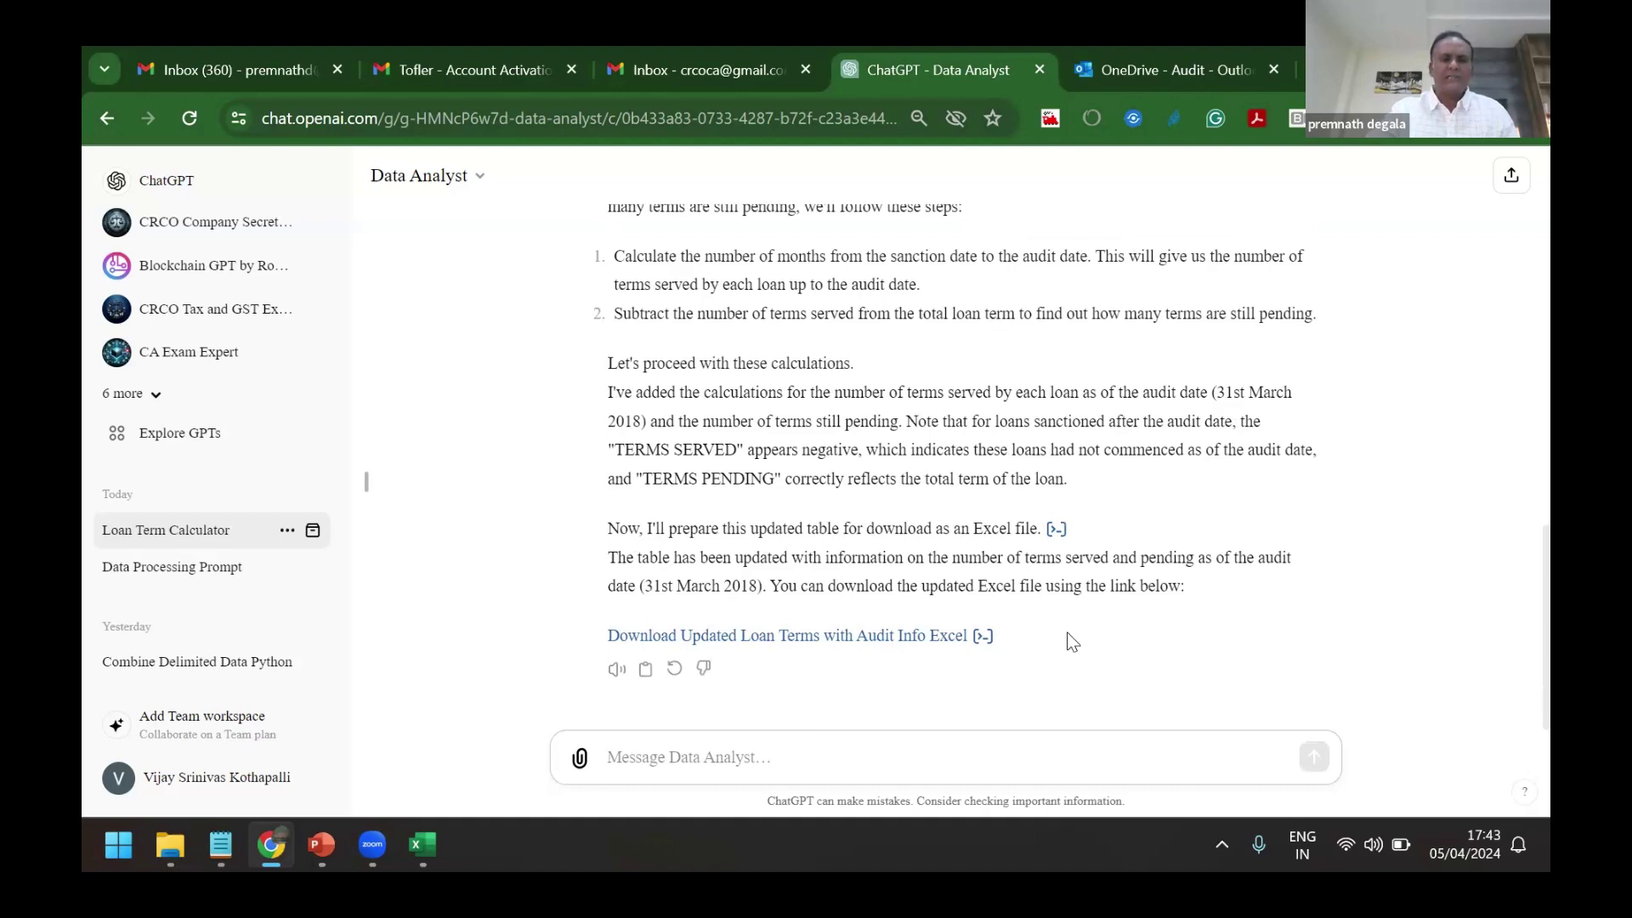
Send the NPA-status prompt from Notepad, then select 5.NPA_Status_AI_ChatGPT.xlsx in File Explorer.
left_click(219, 846)
scroll(384, 694, "down", 3)
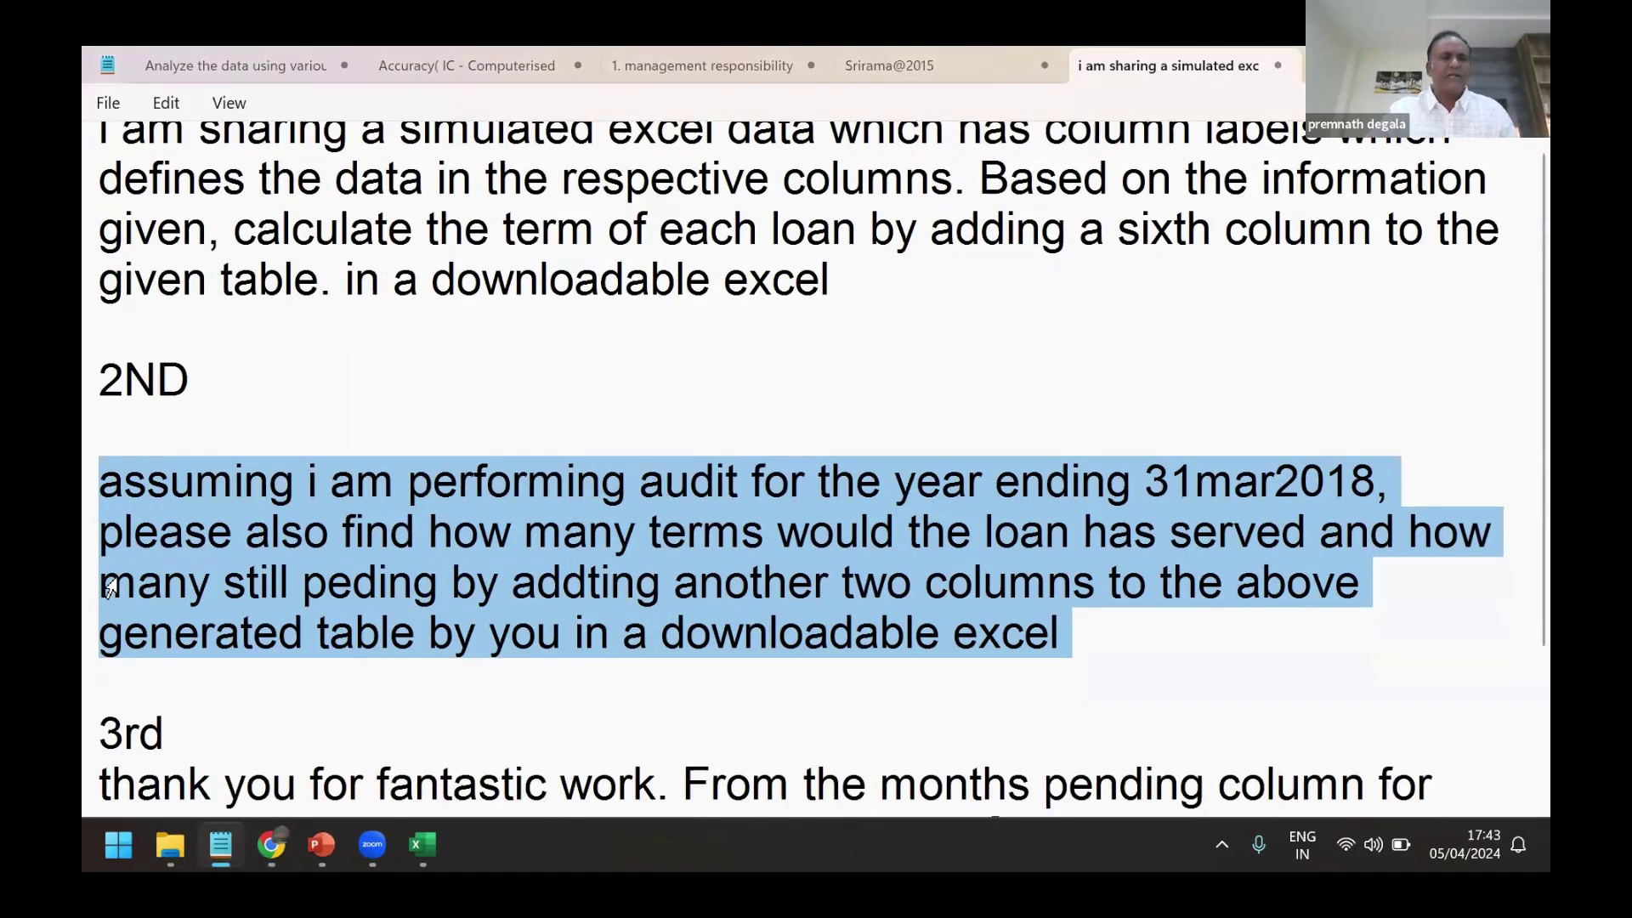
left_click_drag(102, 587, 1056, 810)
key("ctrl+c")
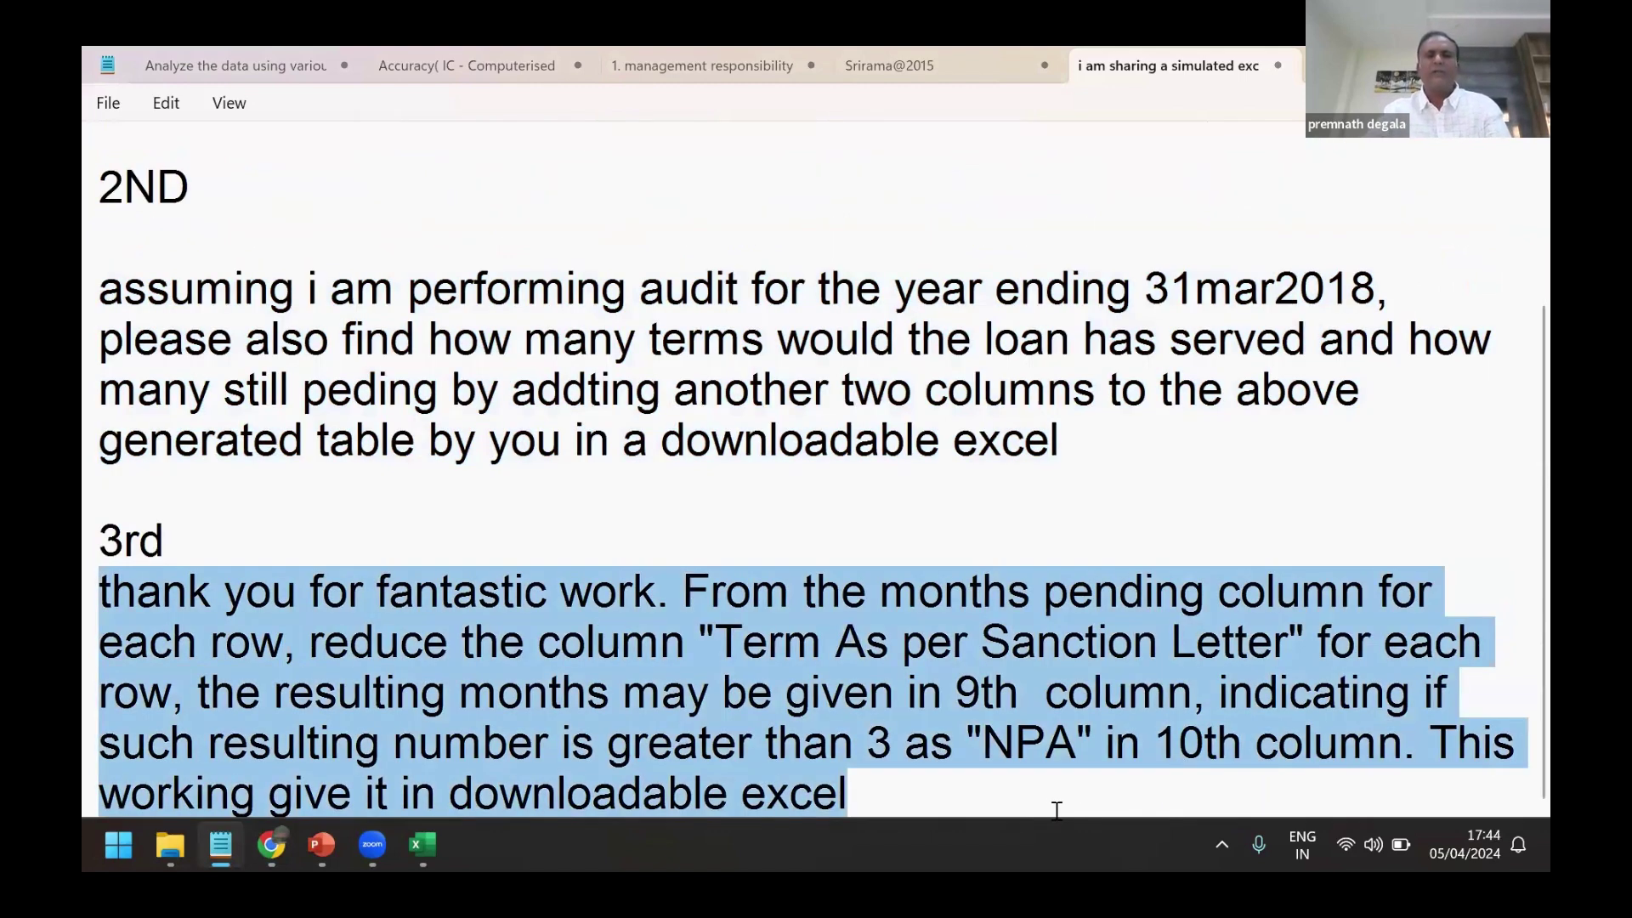
key("alt+Tab")
left_click(752, 767)
key("ctrl+v")
left_click(1314, 759)
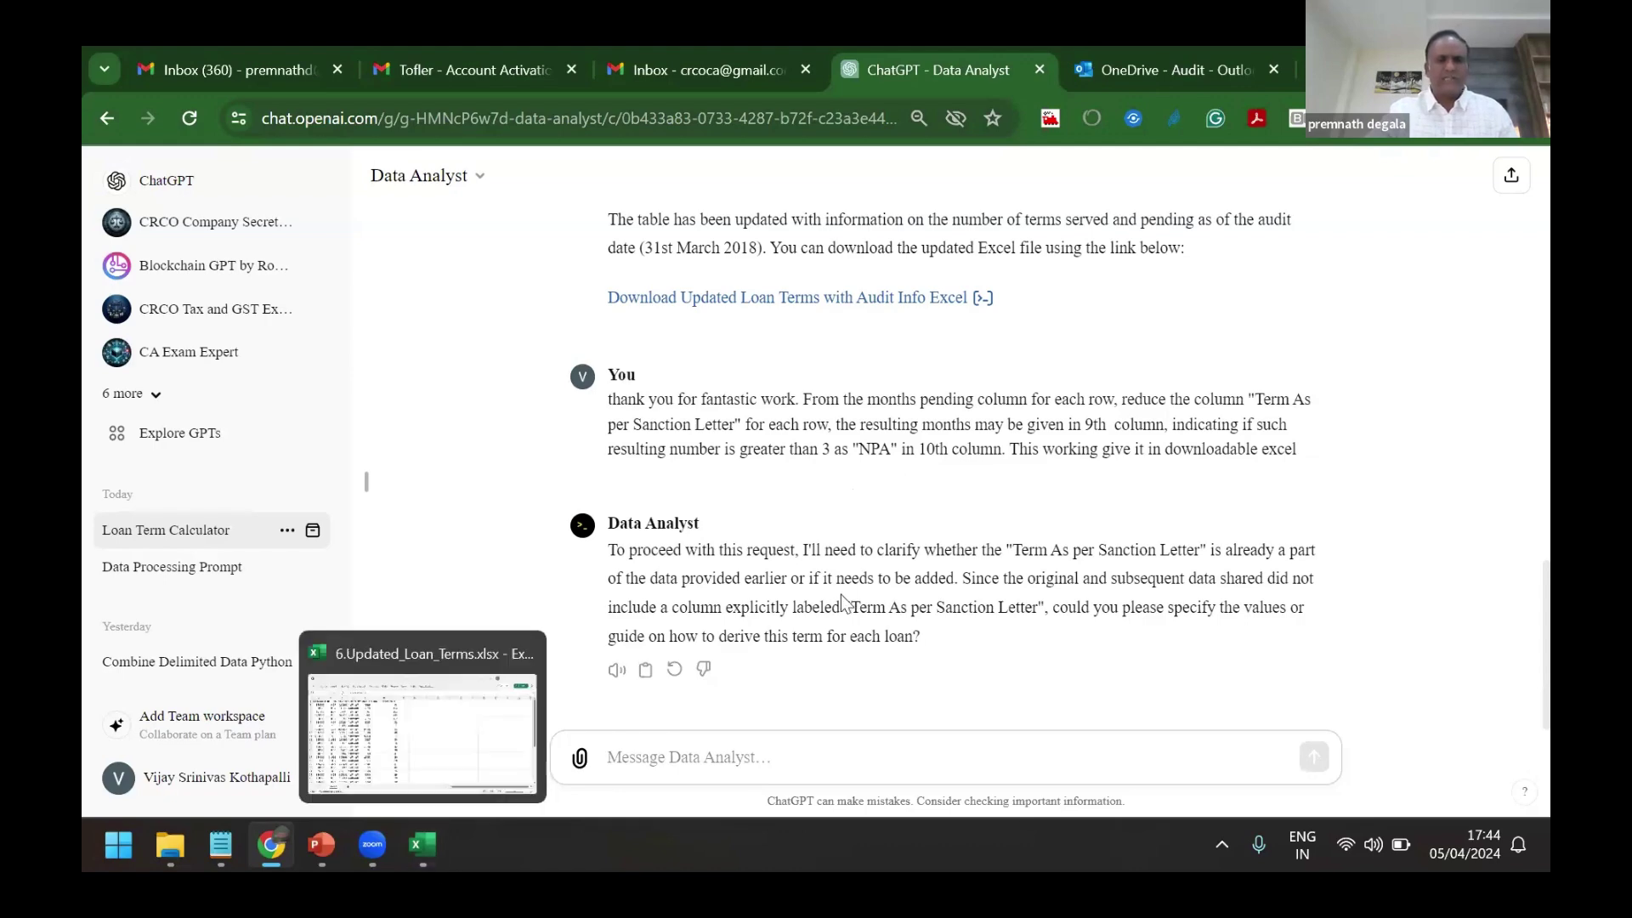
left_click(174, 843)
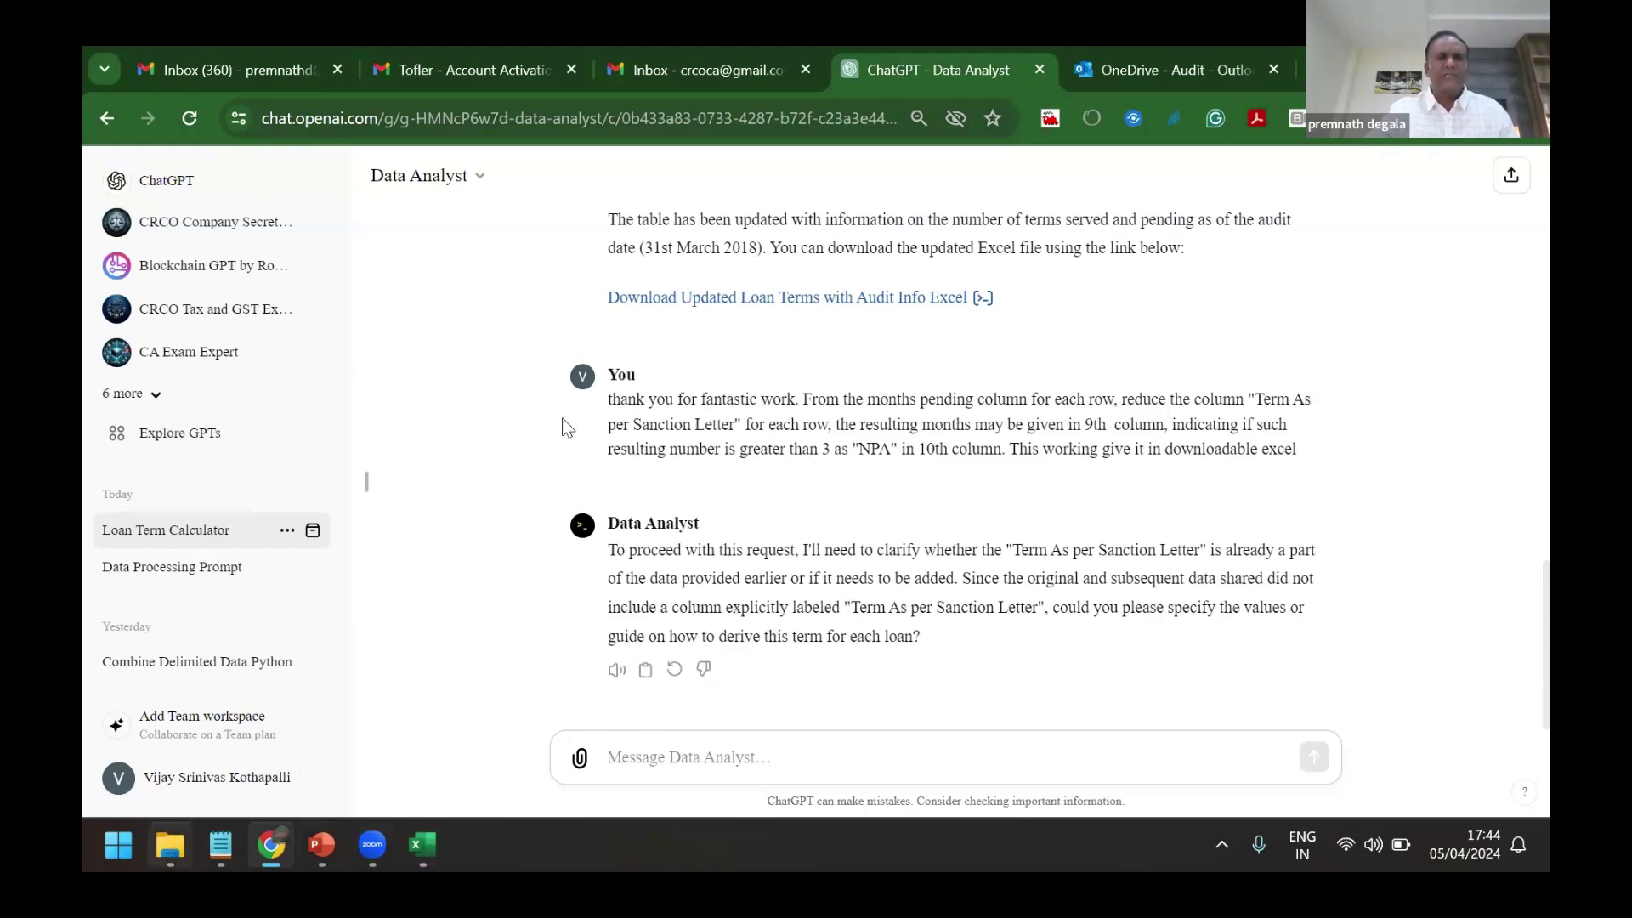
left_click(459, 359)
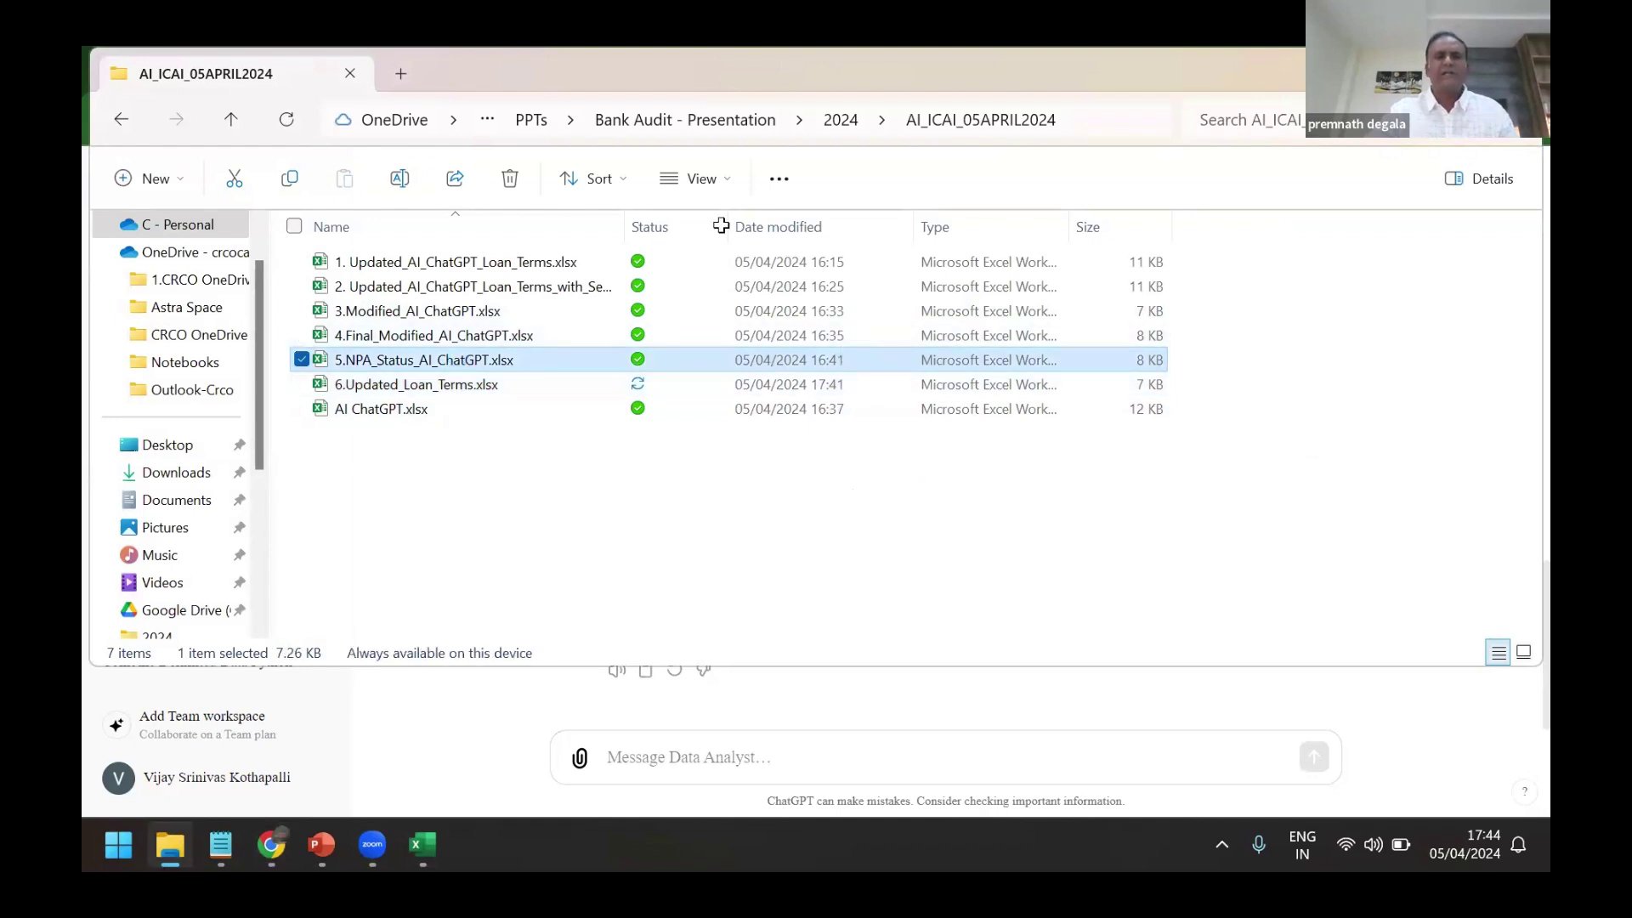
Open 5.NPA_Status_AI_ChatGPT.xlsx and scroll through its IS NPA column of NPA/Performing flags.
key("alt+Tab")
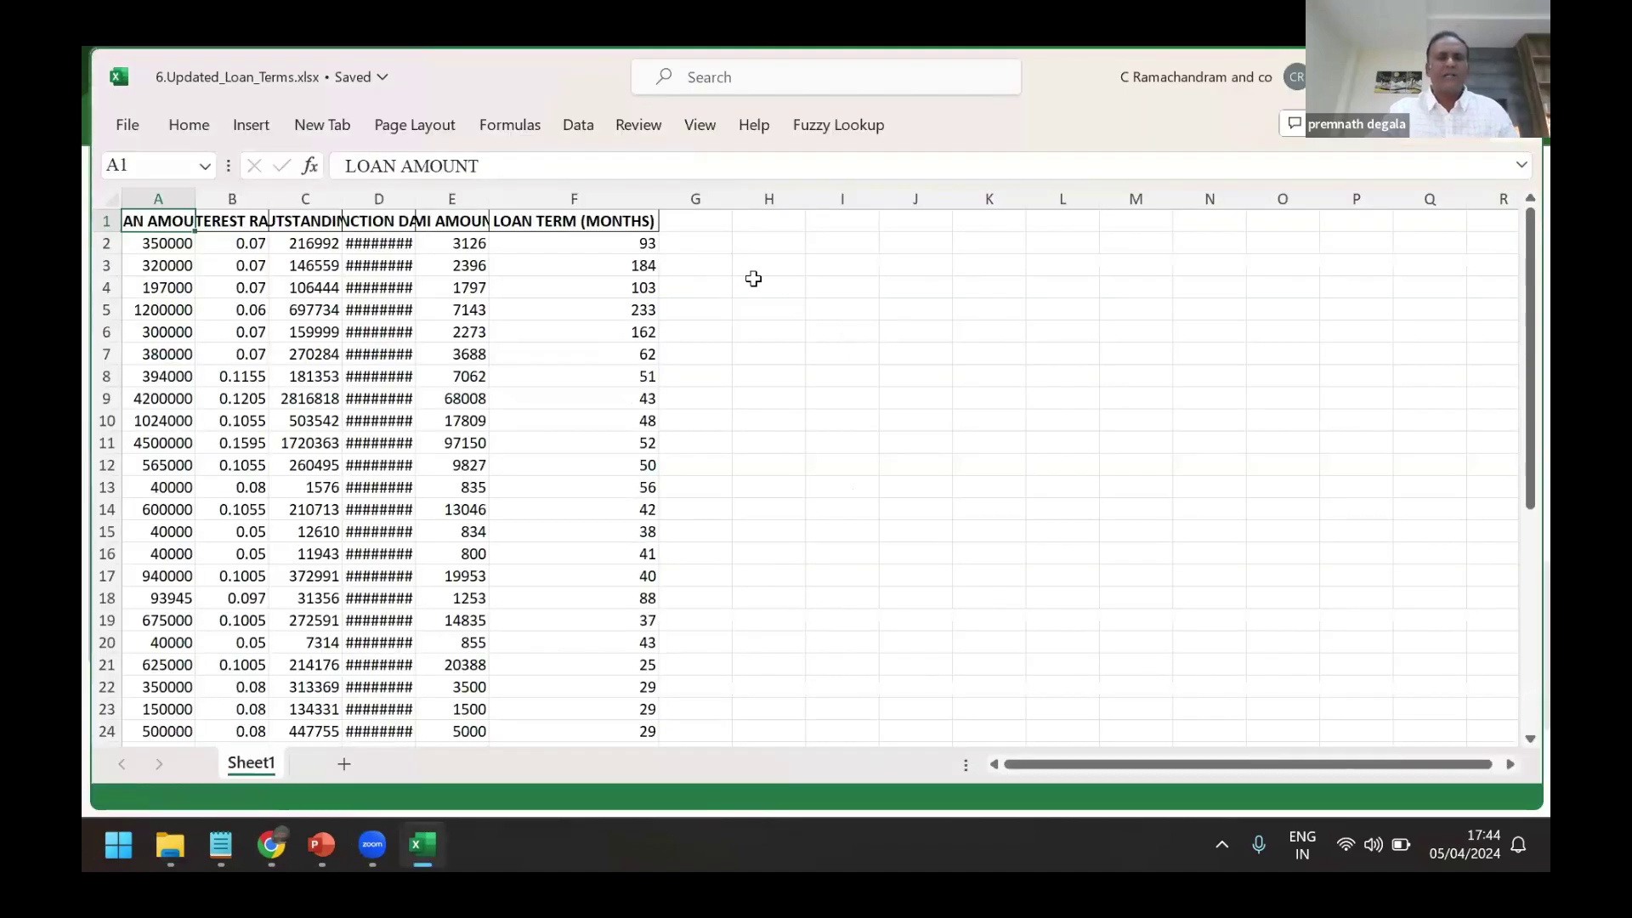
key("alt+Tab")
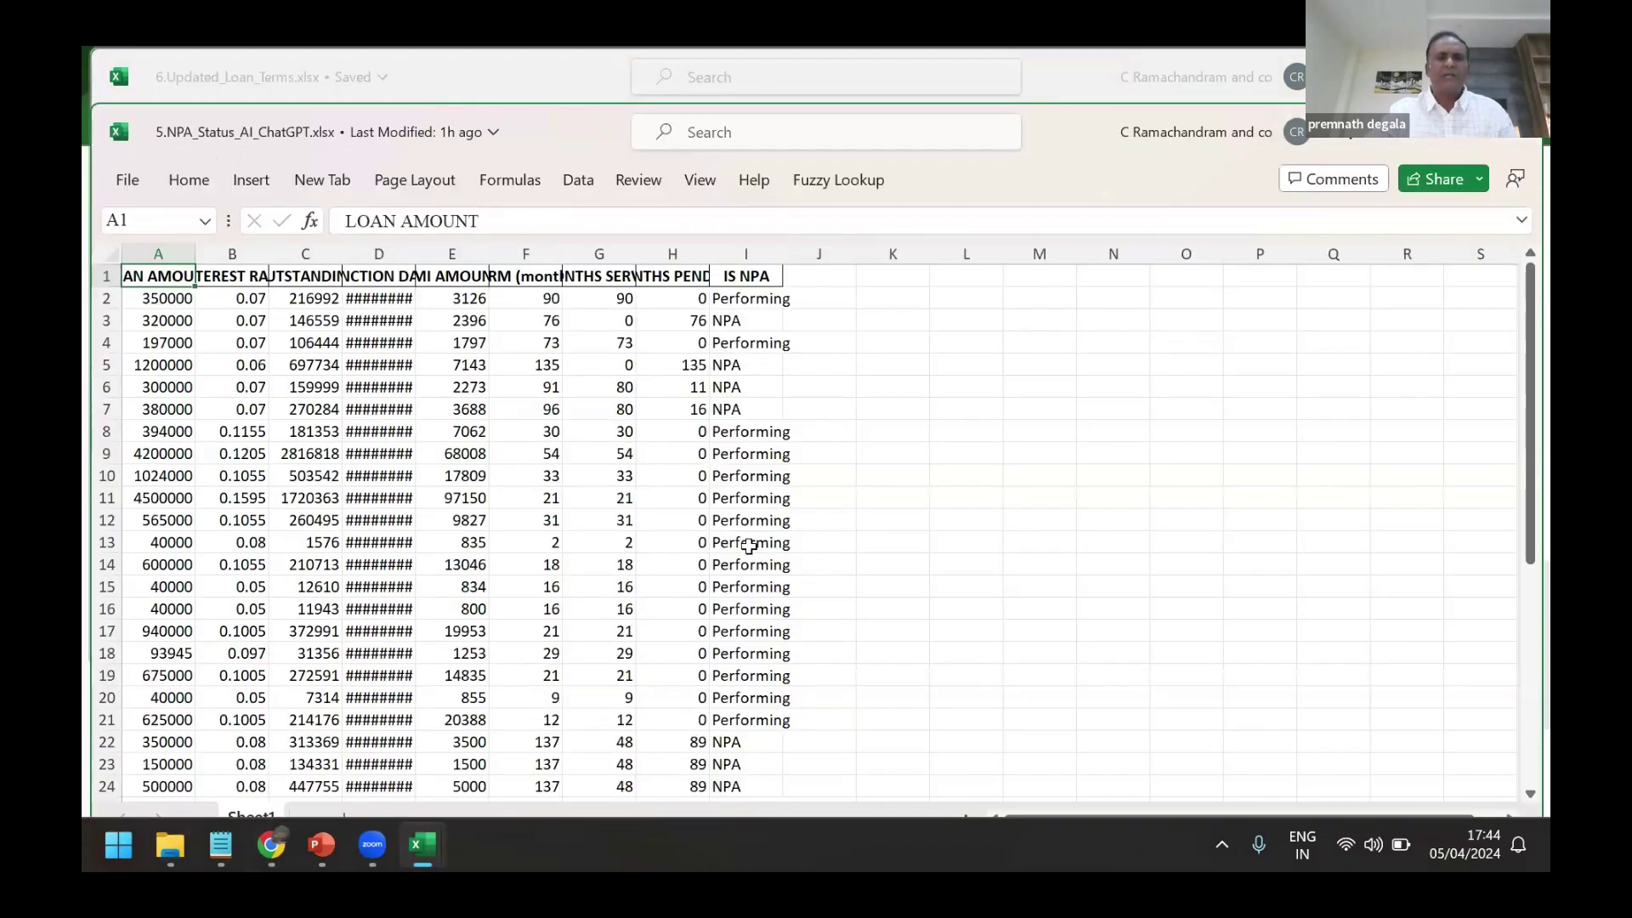
scroll(748, 544, "down", 3)
scroll(710, 567, "down", 6)
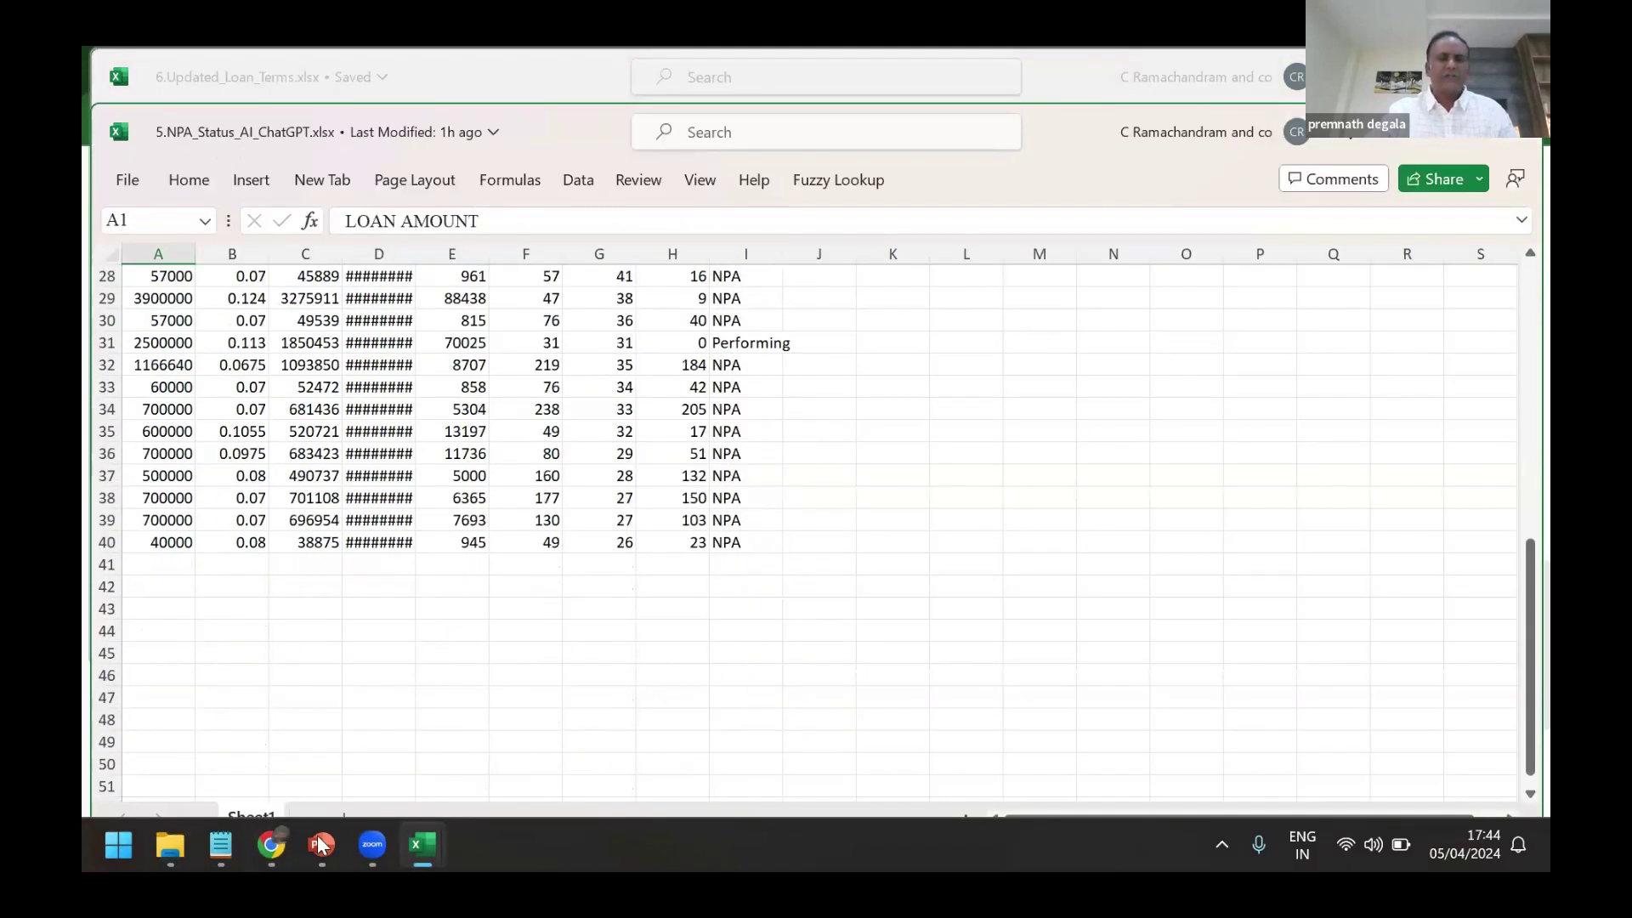
left_click(499, 723)
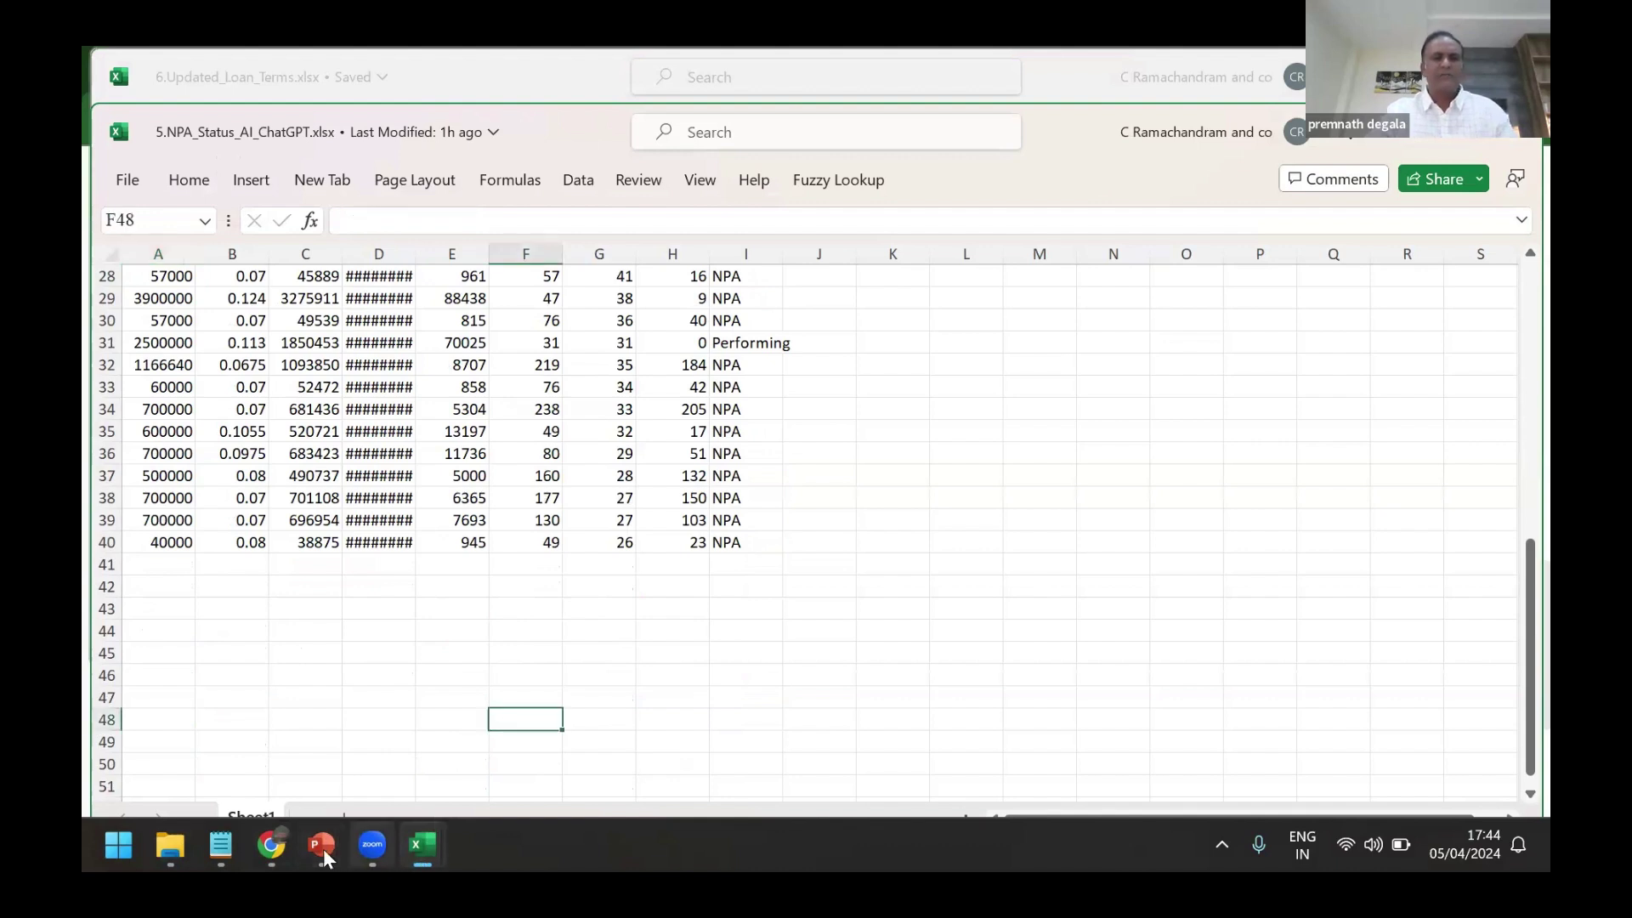
left_click(323, 849)
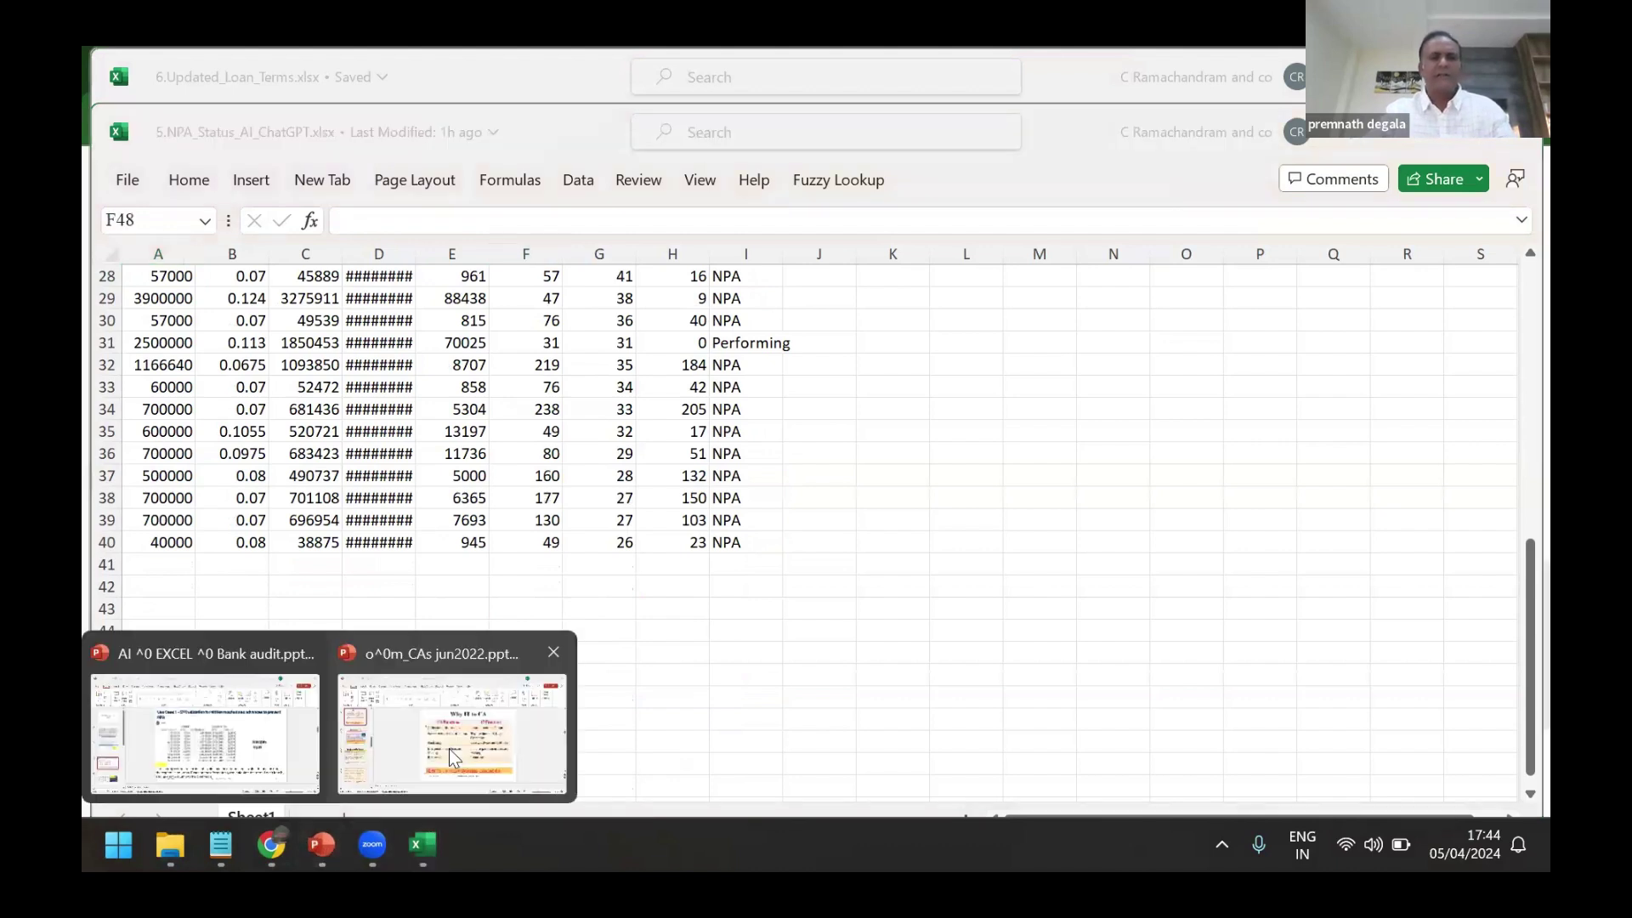
Bring up the o^0m_CAs jun2022 deck, zoom in, then go to the AI ^0 EXCEL ^0 Bank audit window.
left_click(449, 748)
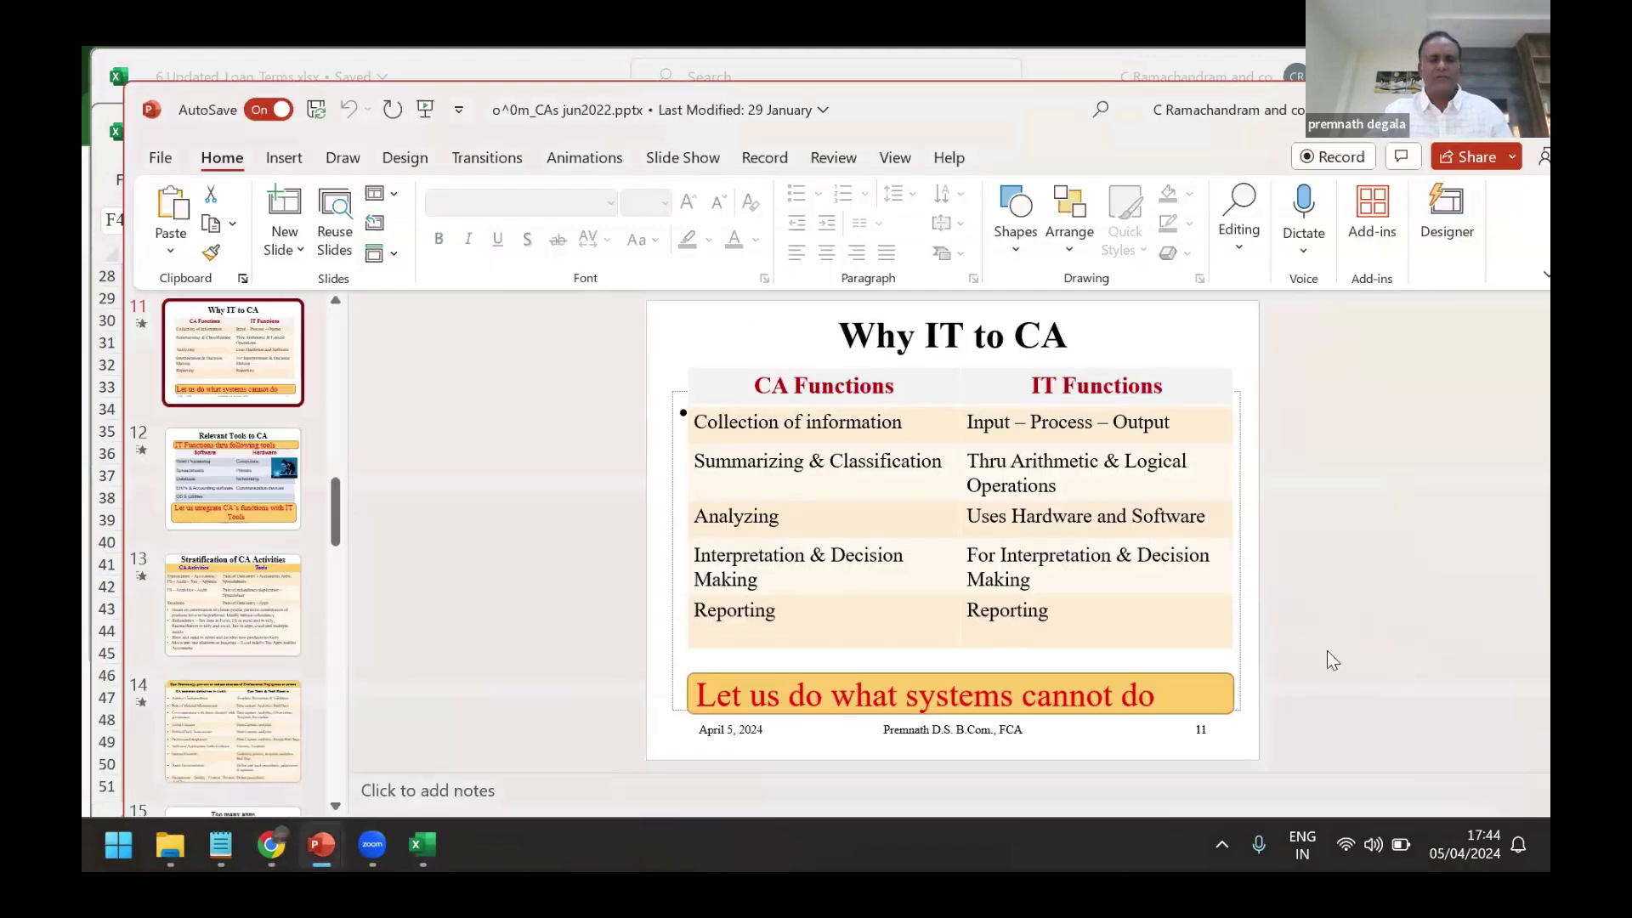
scroll(1353, 561, "up", 2)
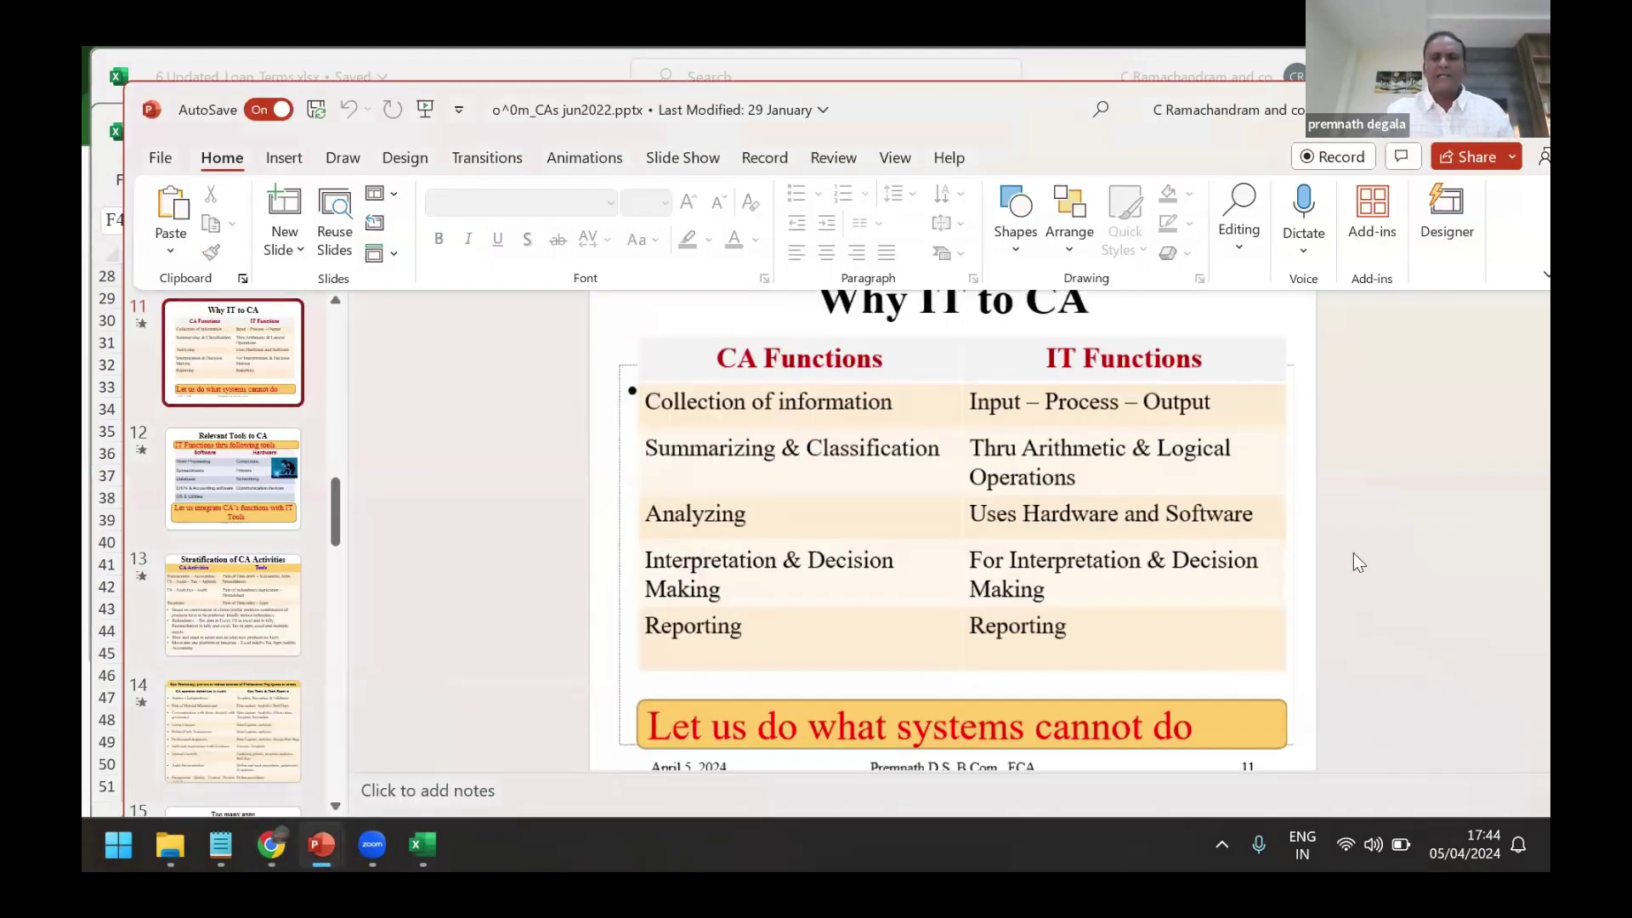
scroll(755, 443, "up", 1)
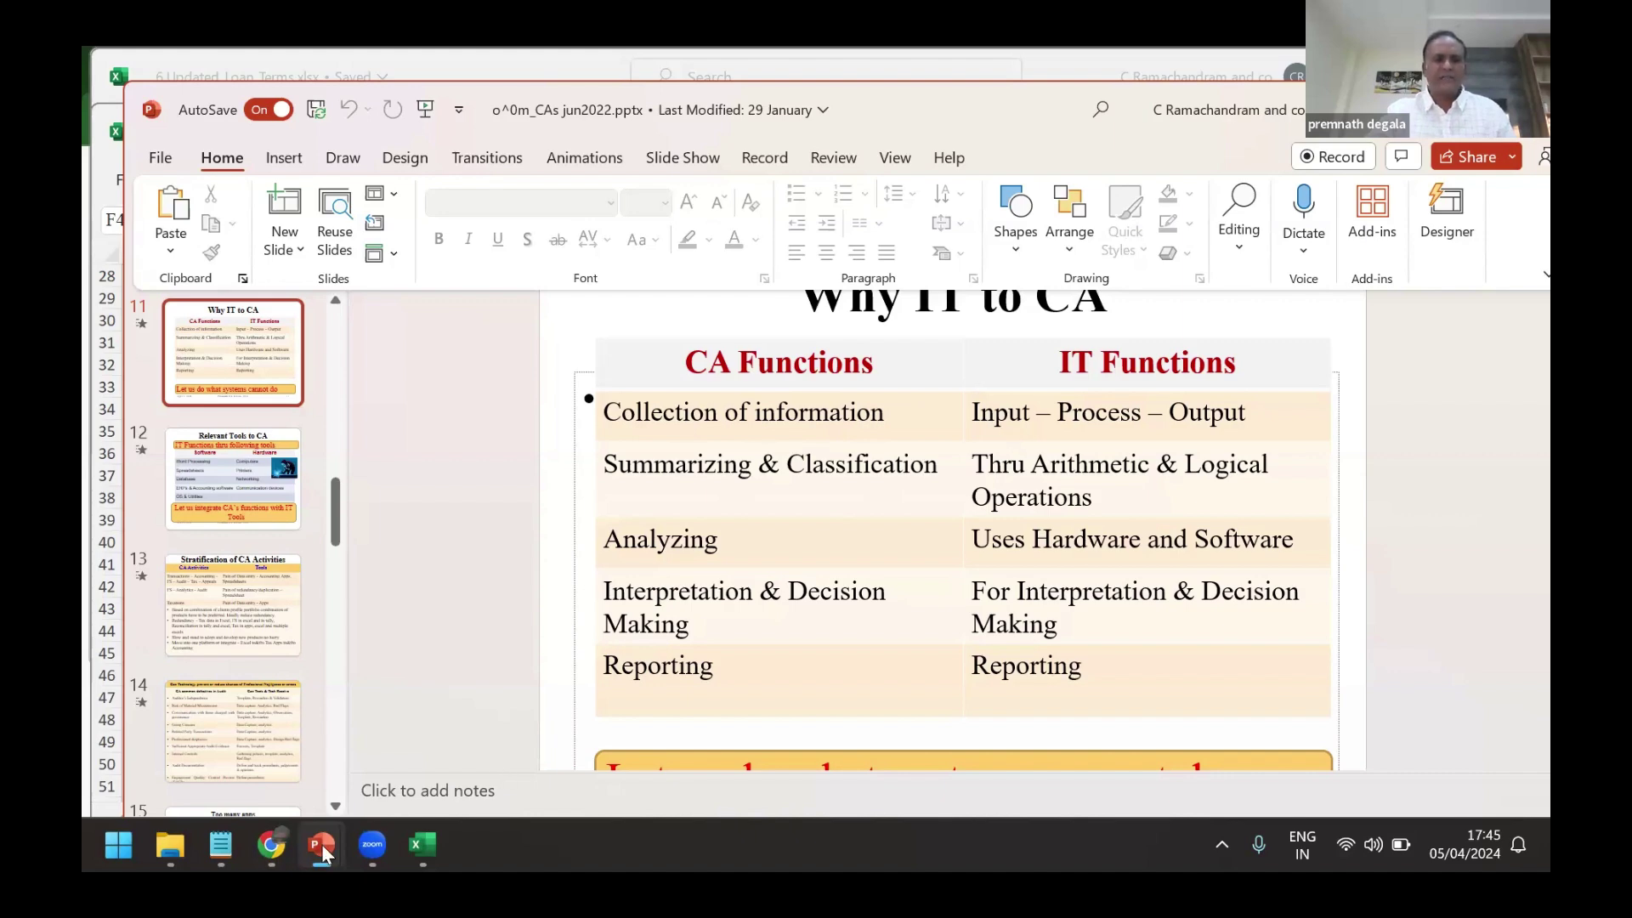
mouse_move(321, 844)
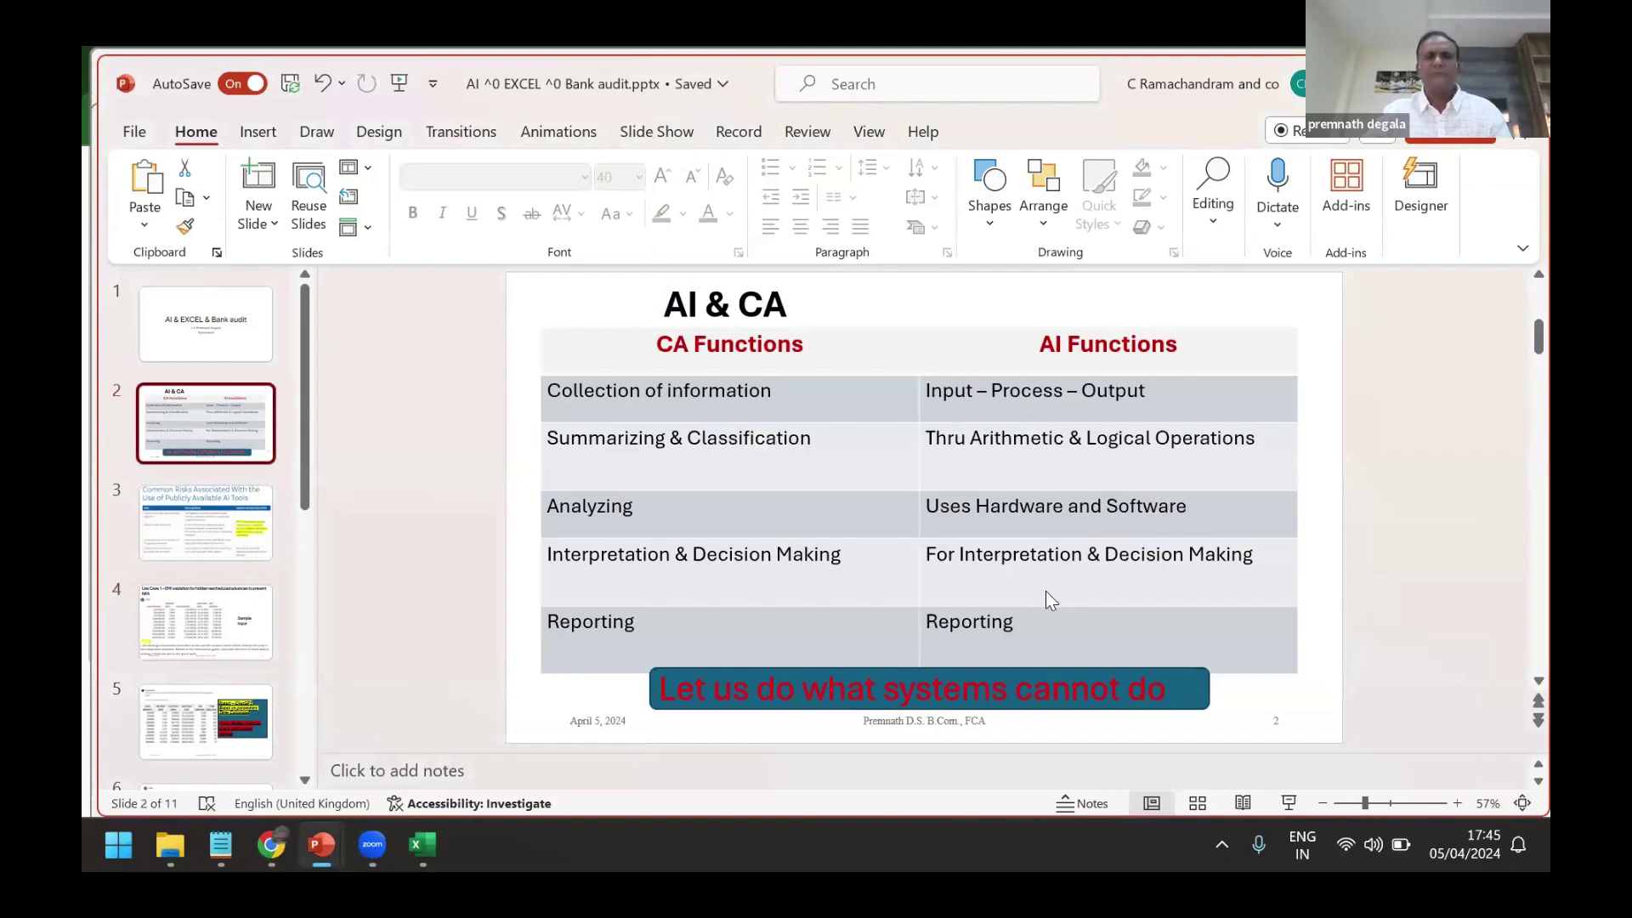
Browse slides 1–3, then start the slide show at slide 4, 'Use Case 1 – EMI validation'.
scroll(978, 380, "up", 1)
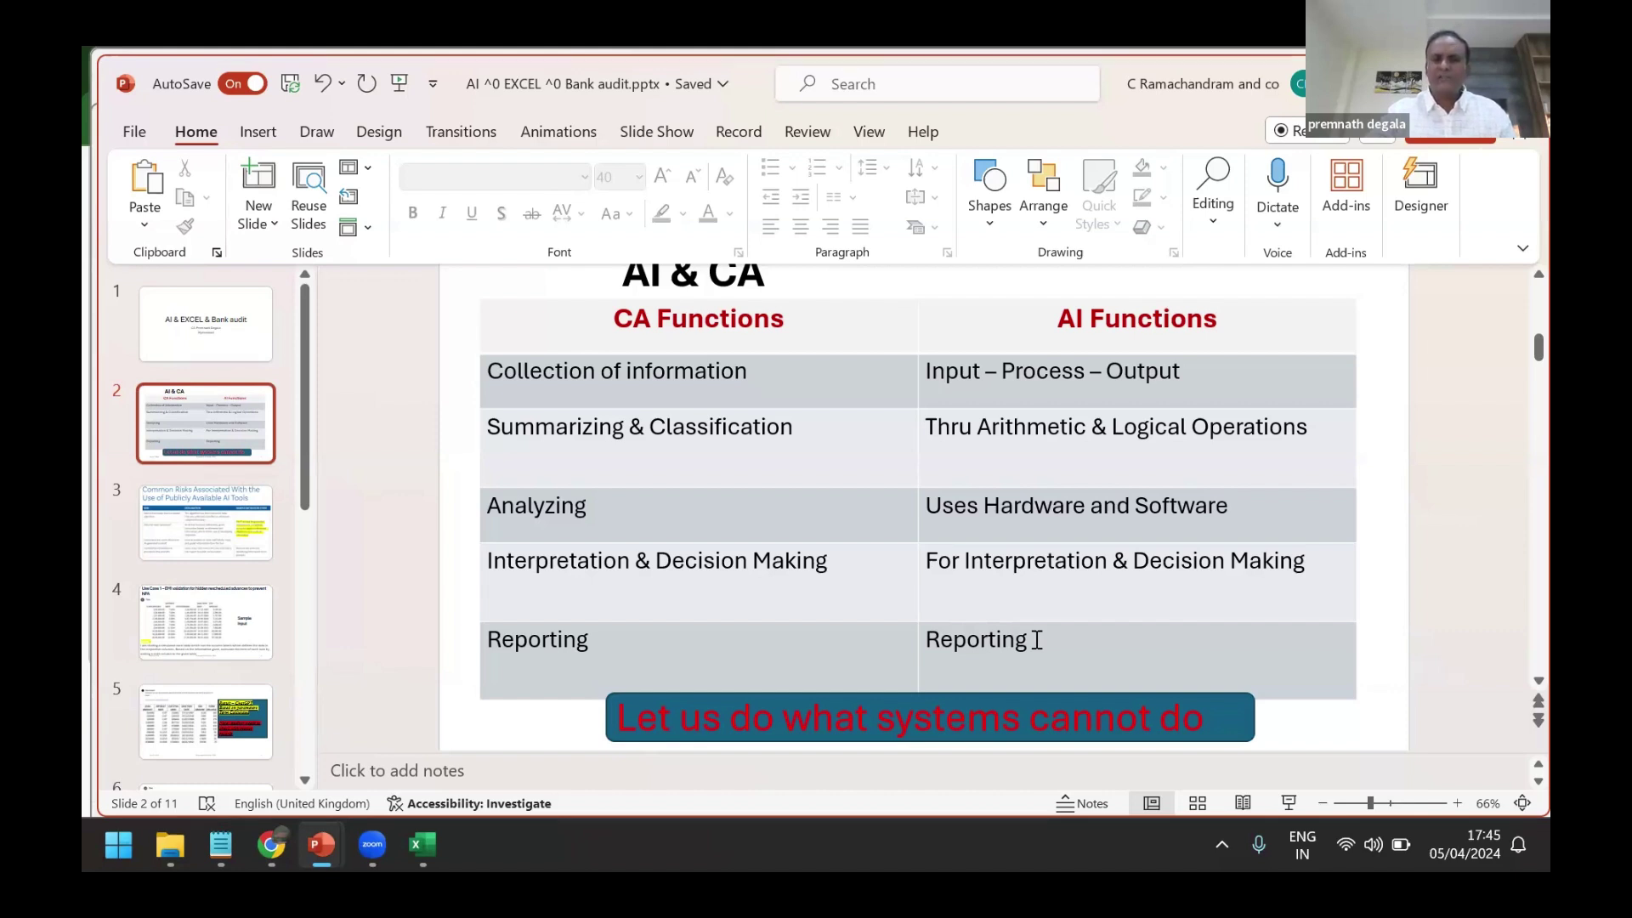
scroll(661, 474, "up", 3)
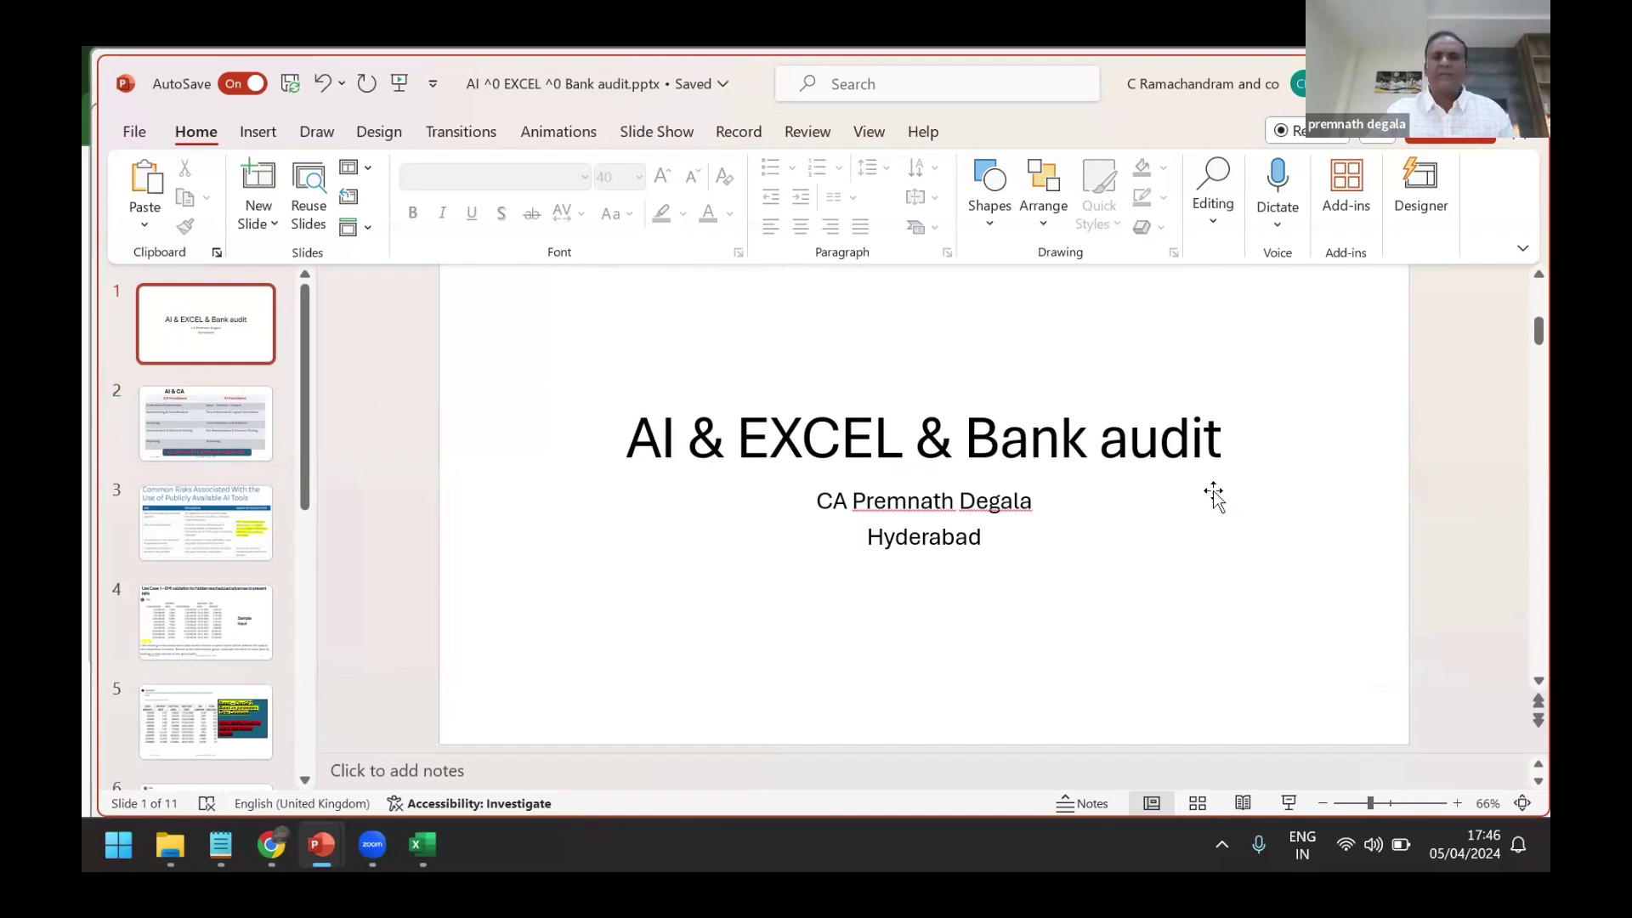
scroll(1213, 491, "down", 6)
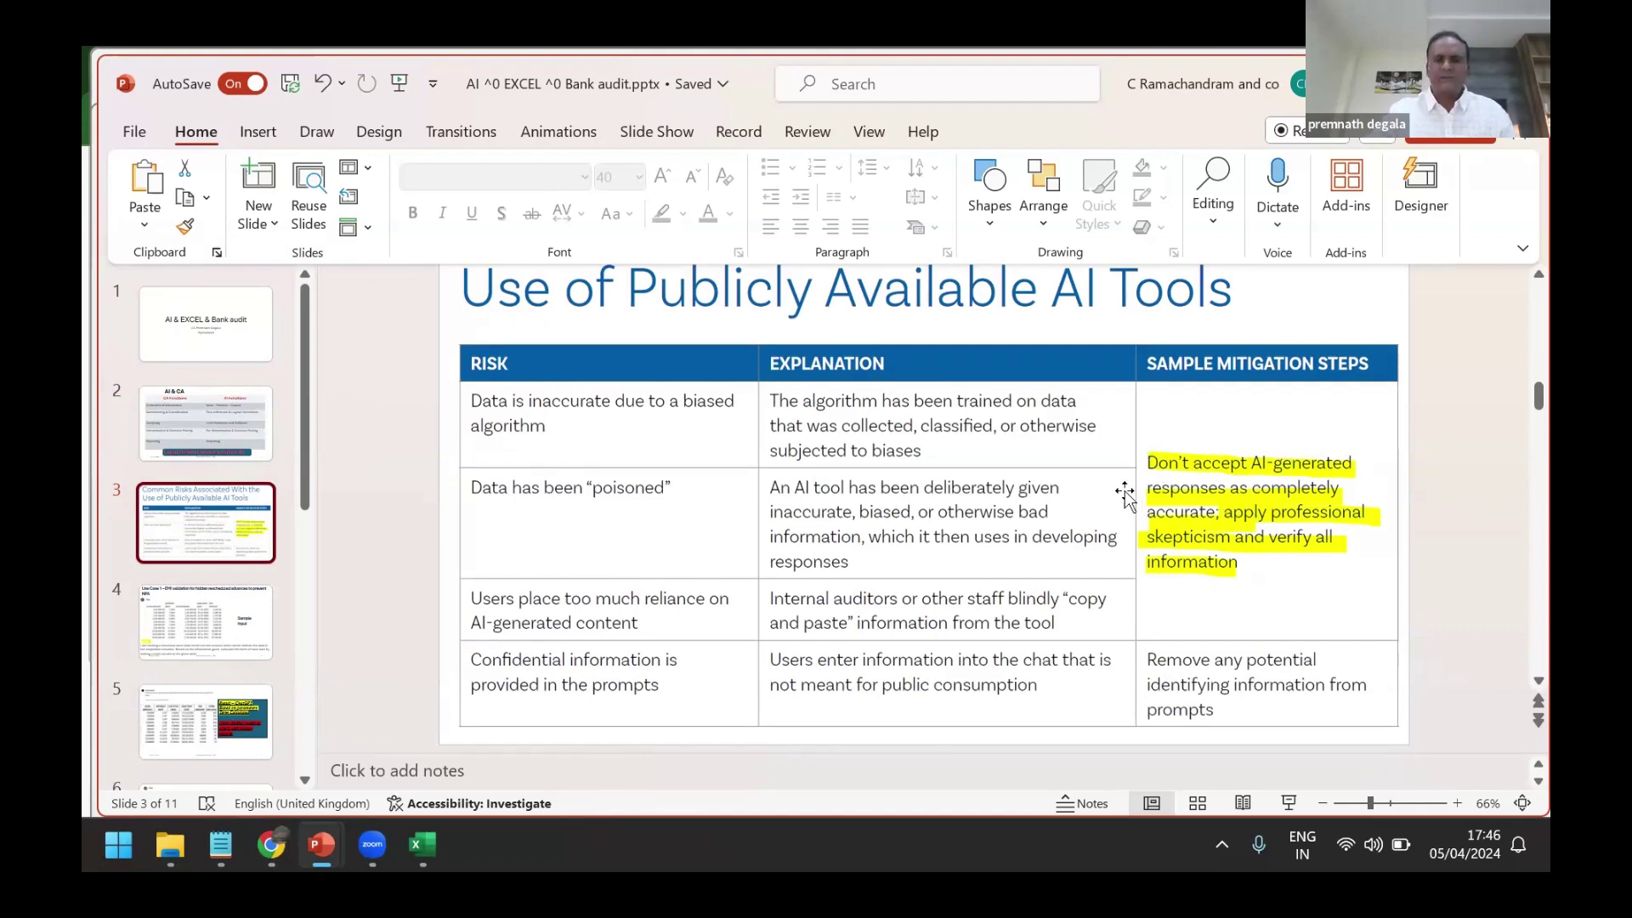
key("Page_Down")
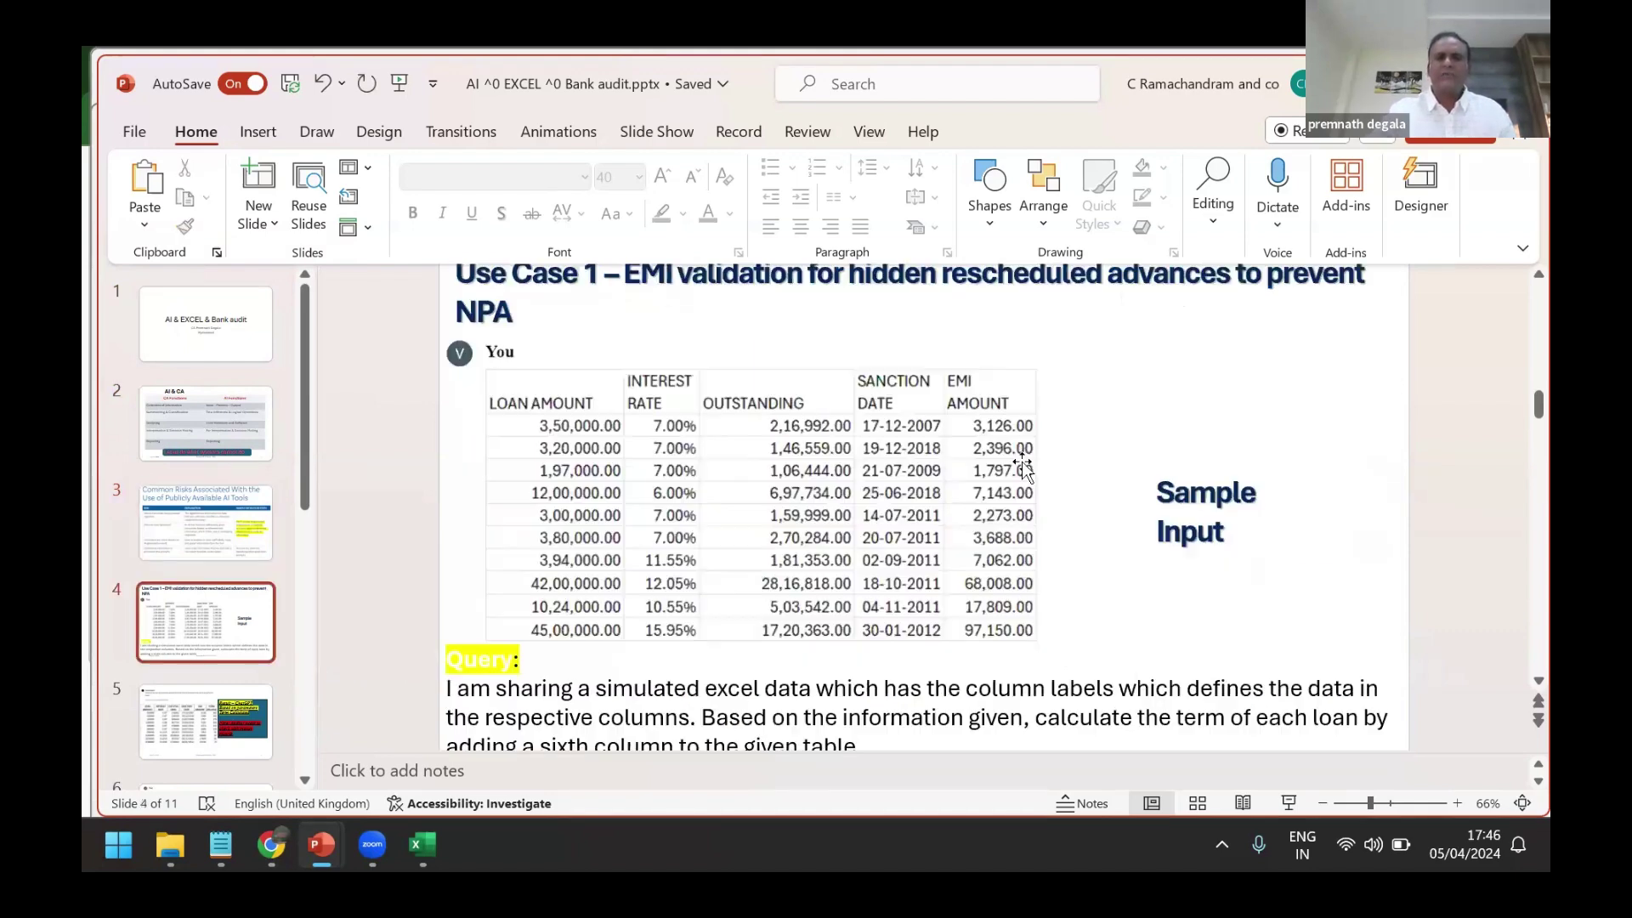
left_click(1288, 803)
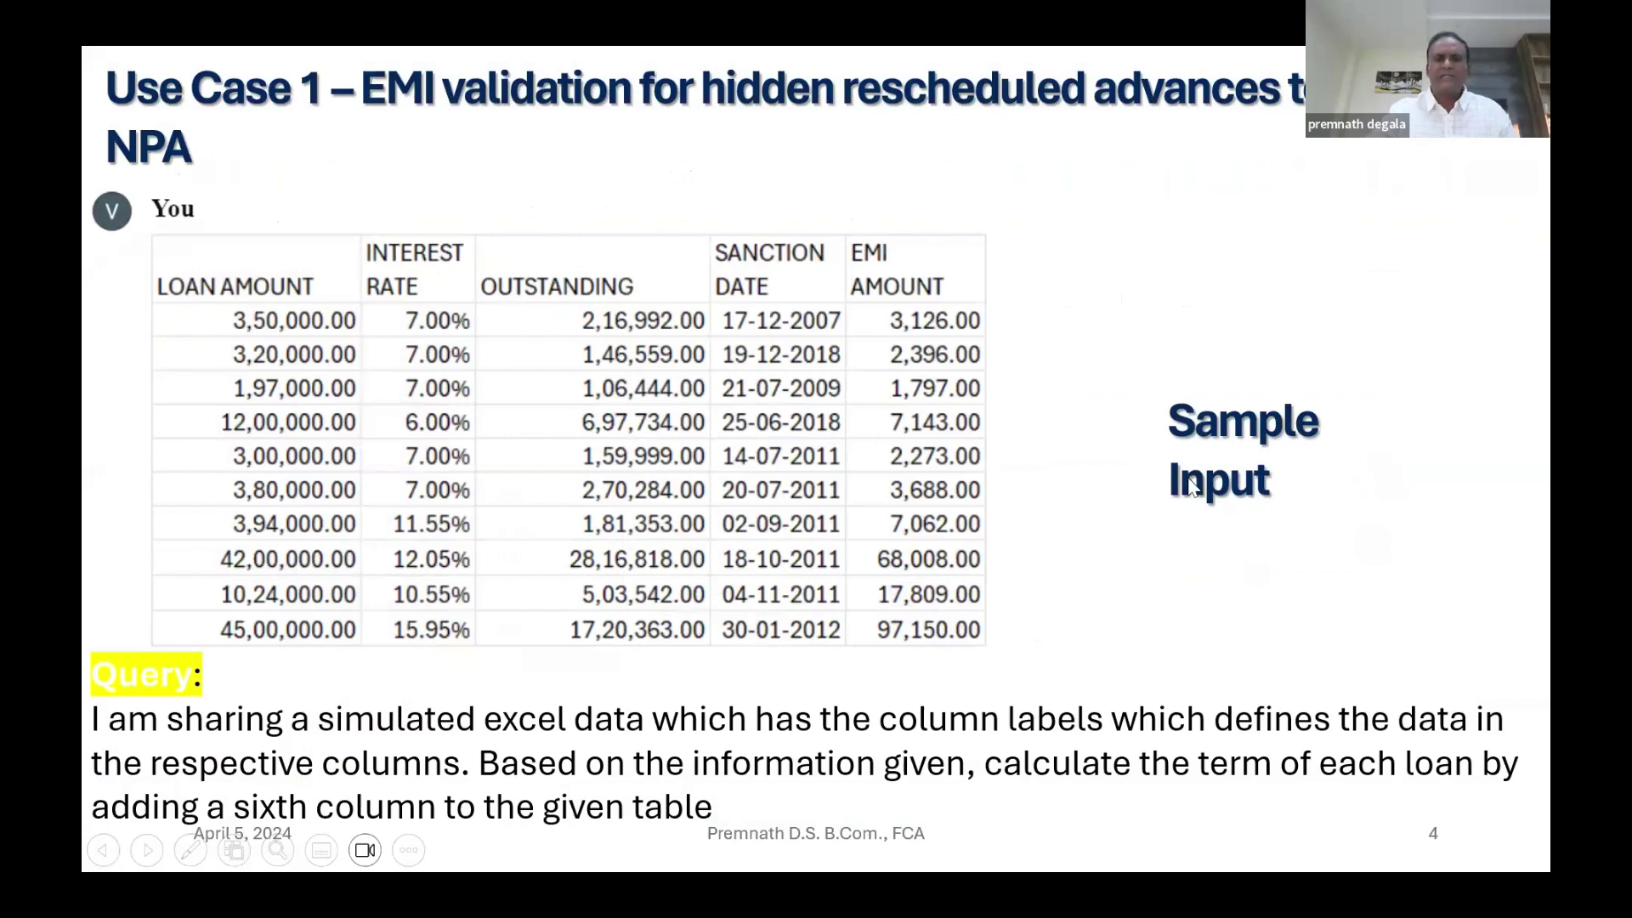
Advance the slide show two slides to slide 6, the terms-served ChatGPT exchange.
key("Right")
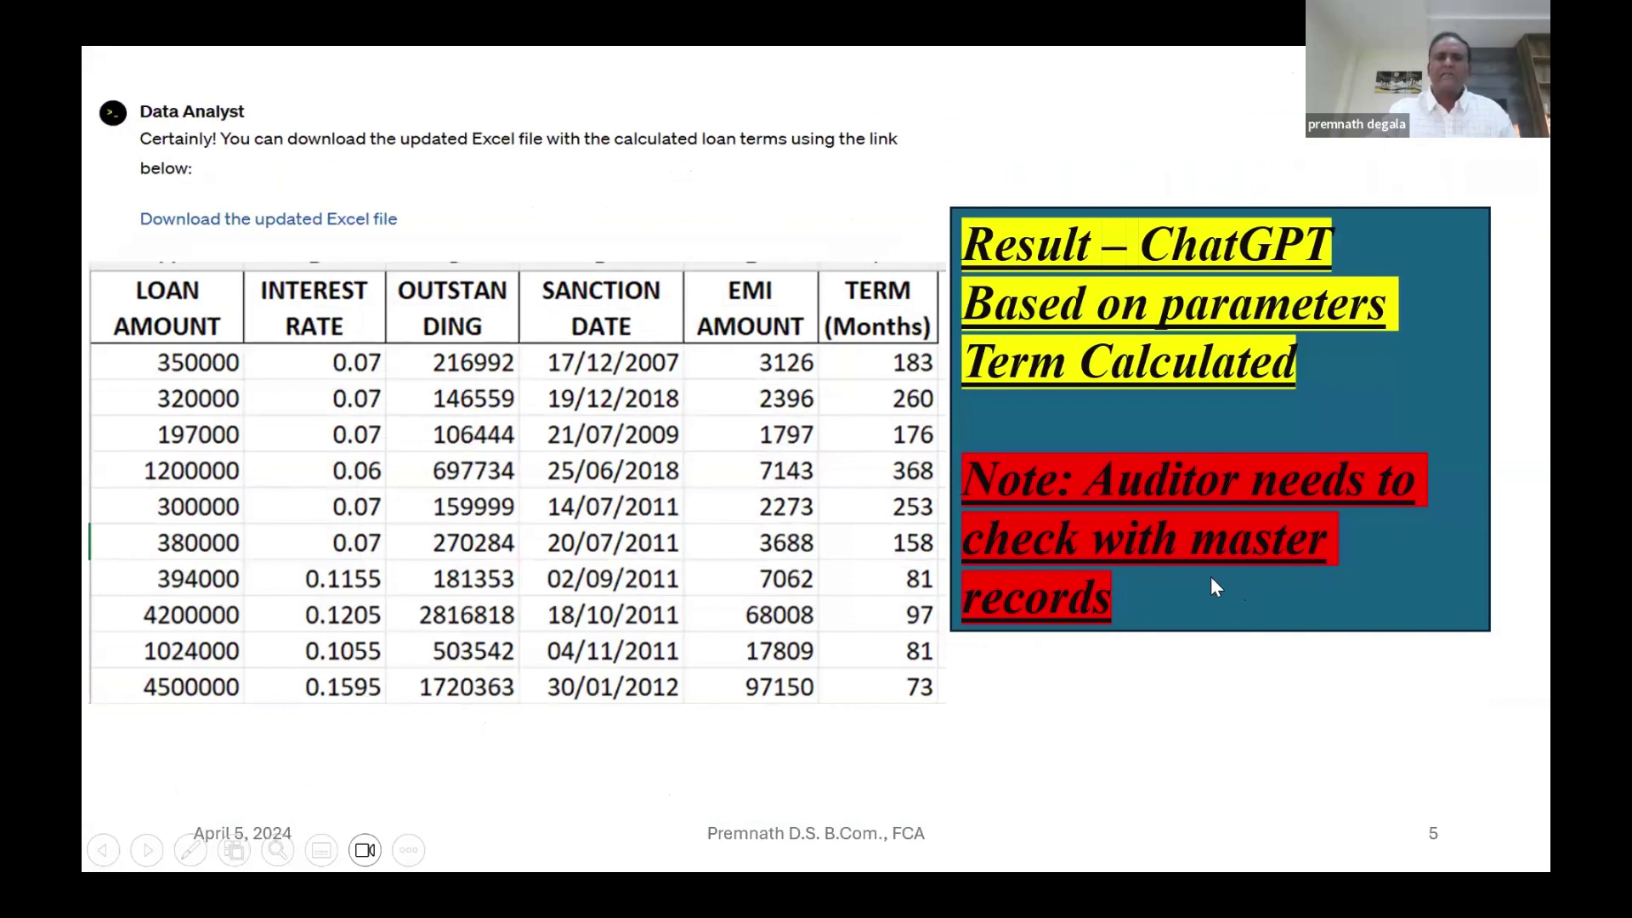
key("Right")
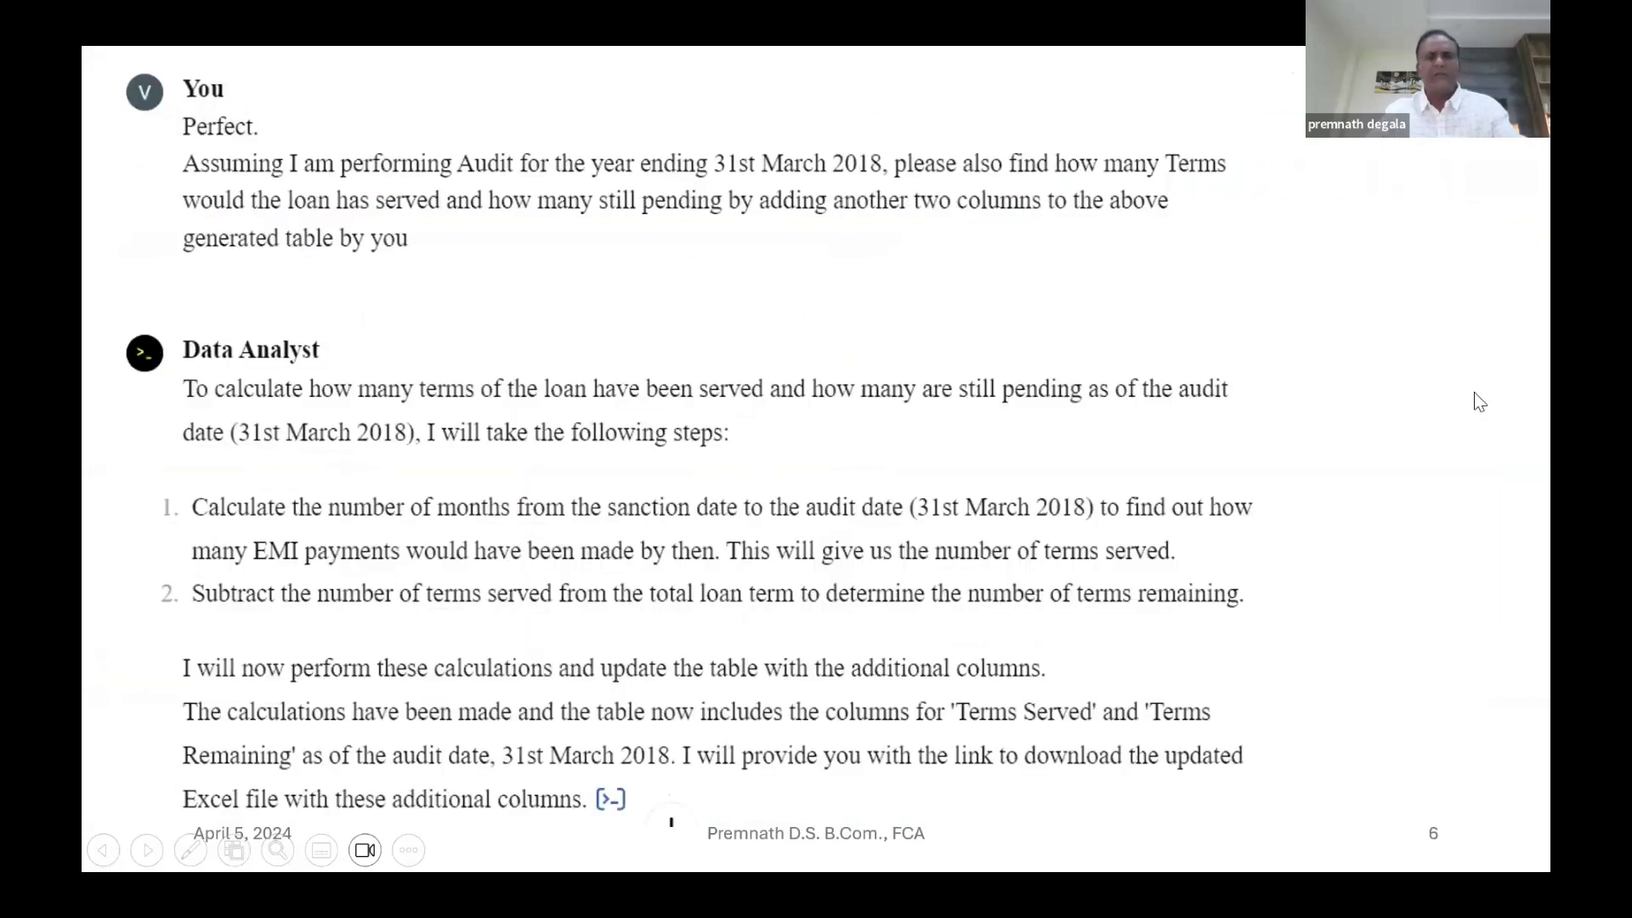